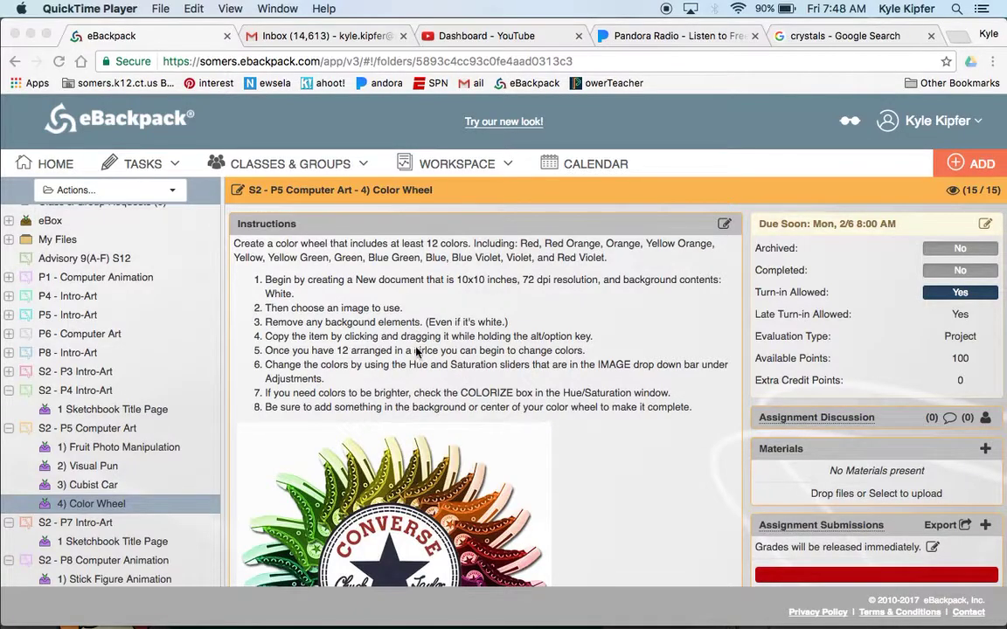
Look over the Color Wheel assignment's instructions and example image, and switch to Photoshop.
scroll(504, 341, down, 4)
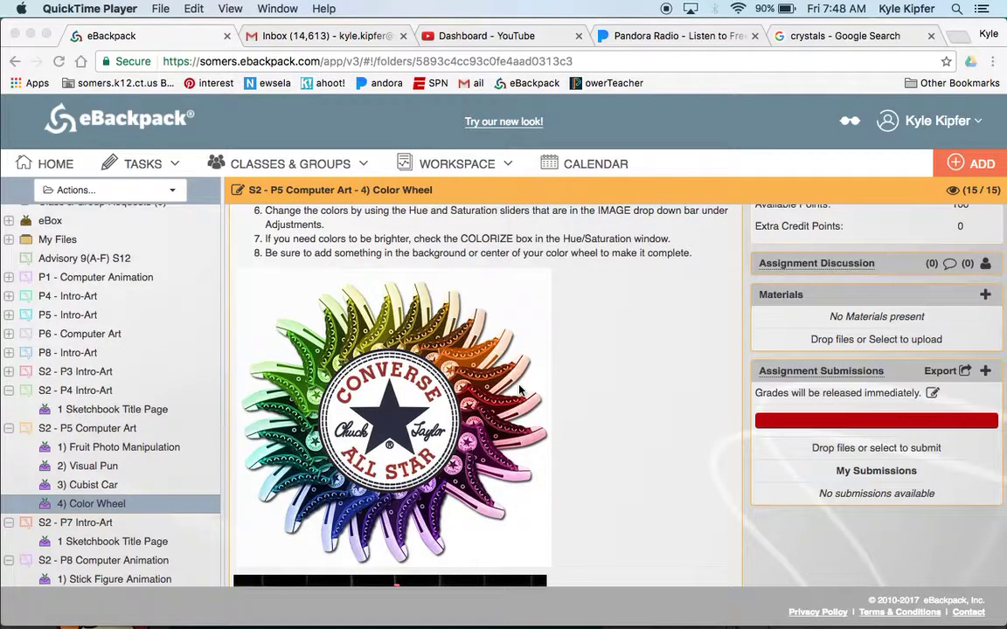
scroll(466, 346, up, 4)
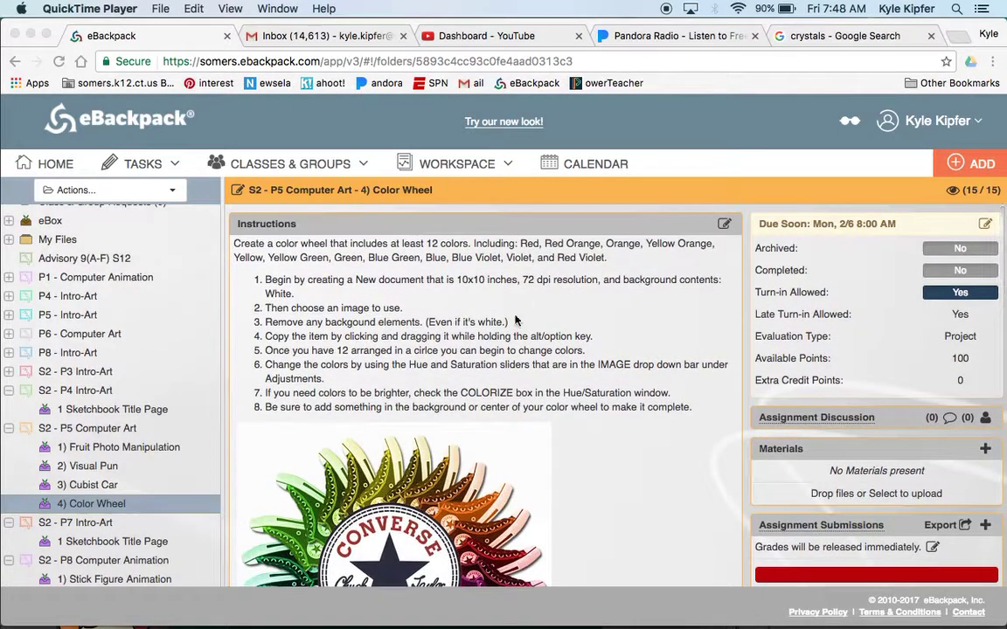
mouse_move(603, 603)
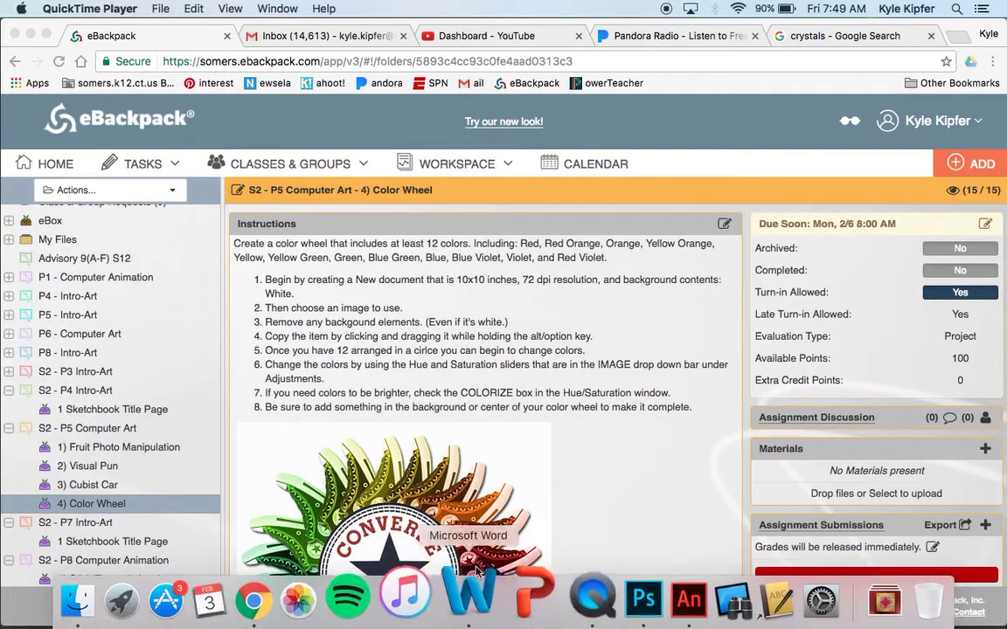
click(603, 590)
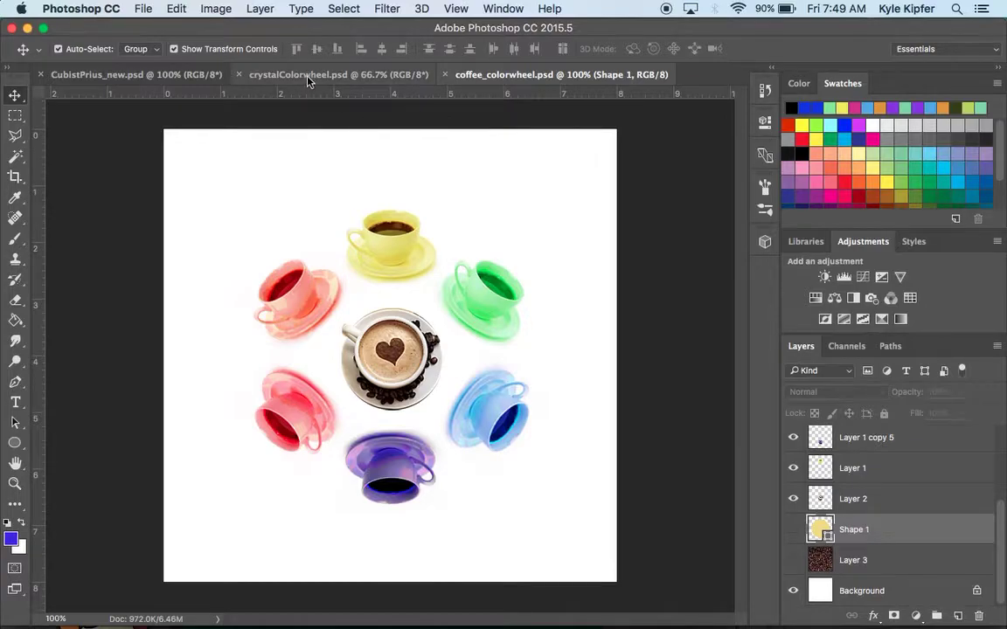
Create a new 10 by 10 inch document at 72 pixels/inch with a white background.
click(142, 9)
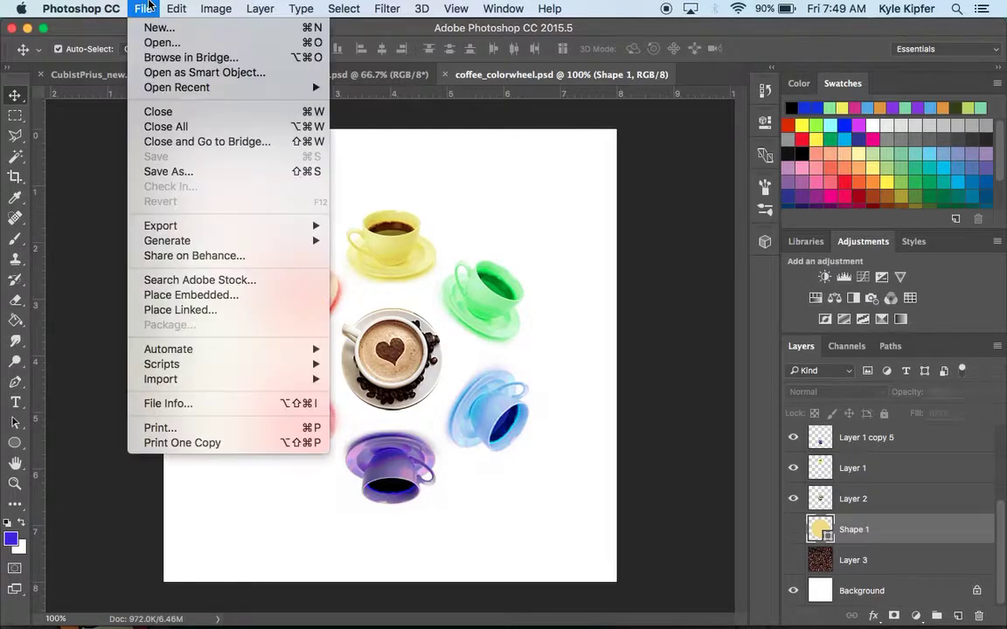
click(158, 29)
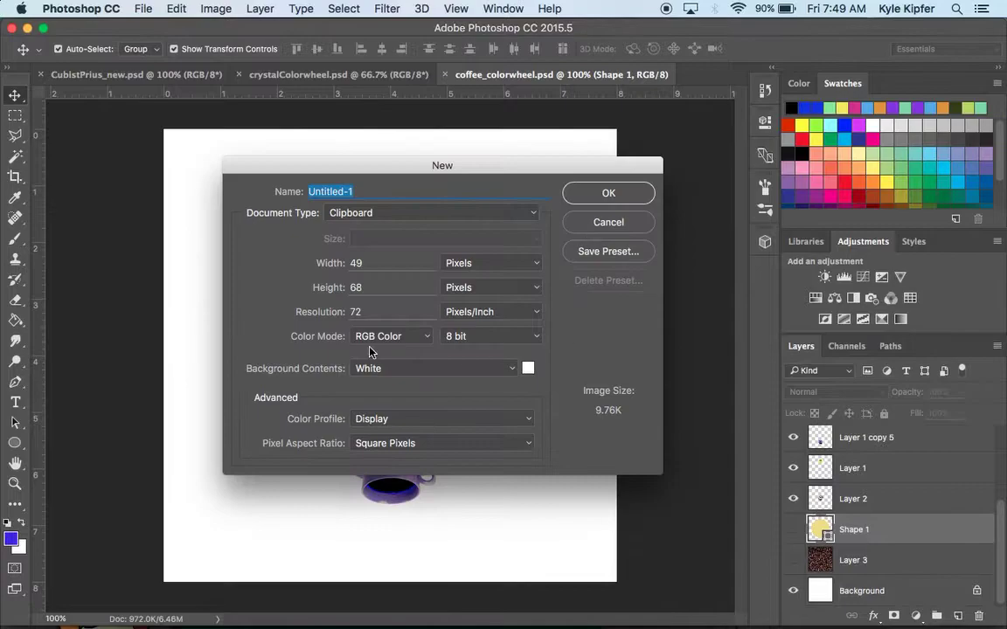
click(527, 263)
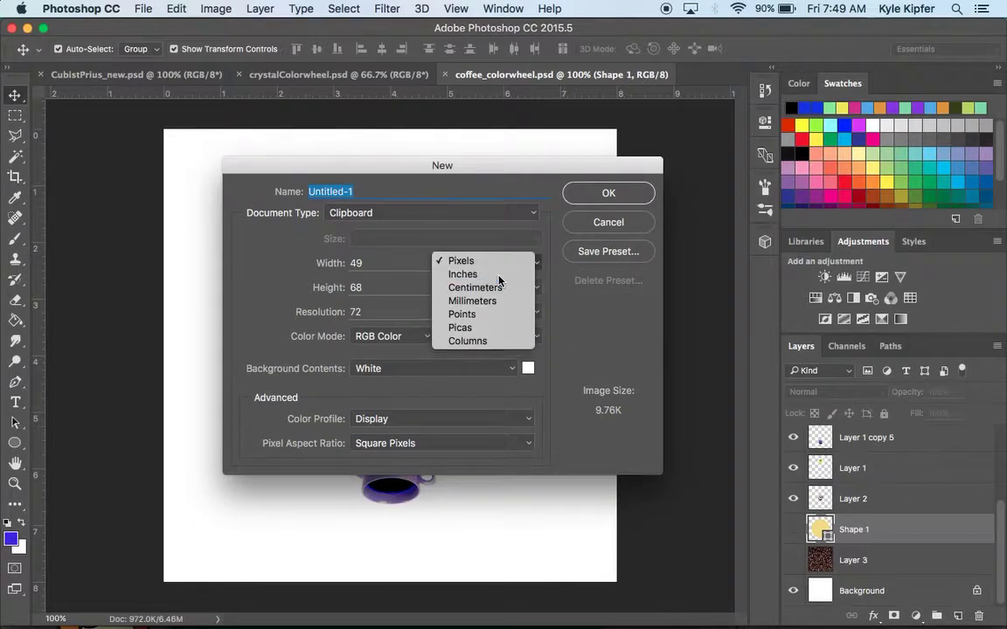
click(464, 273)
text(10)
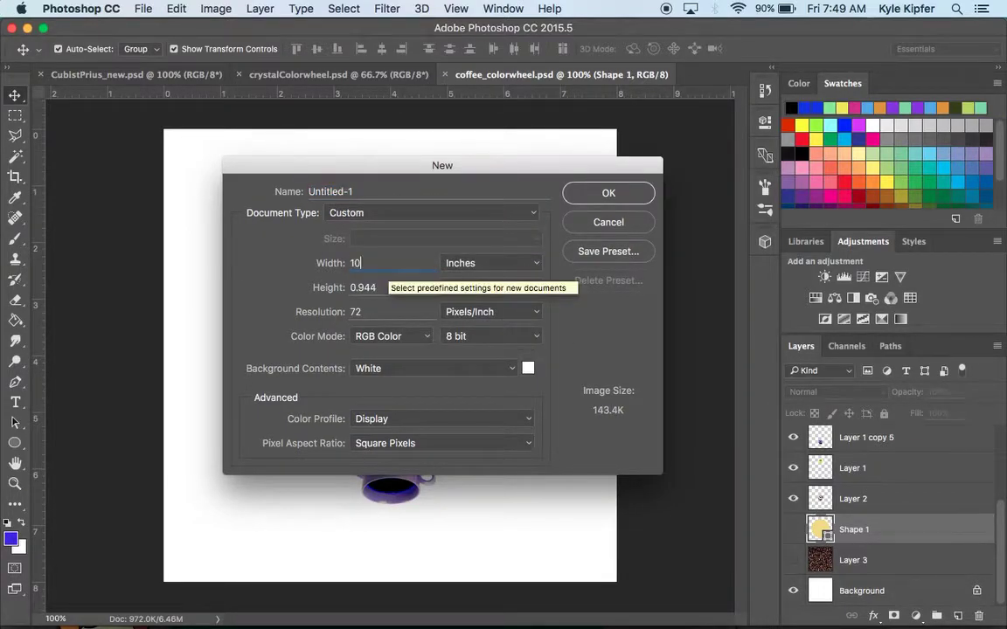
key(Tab)
text(10)
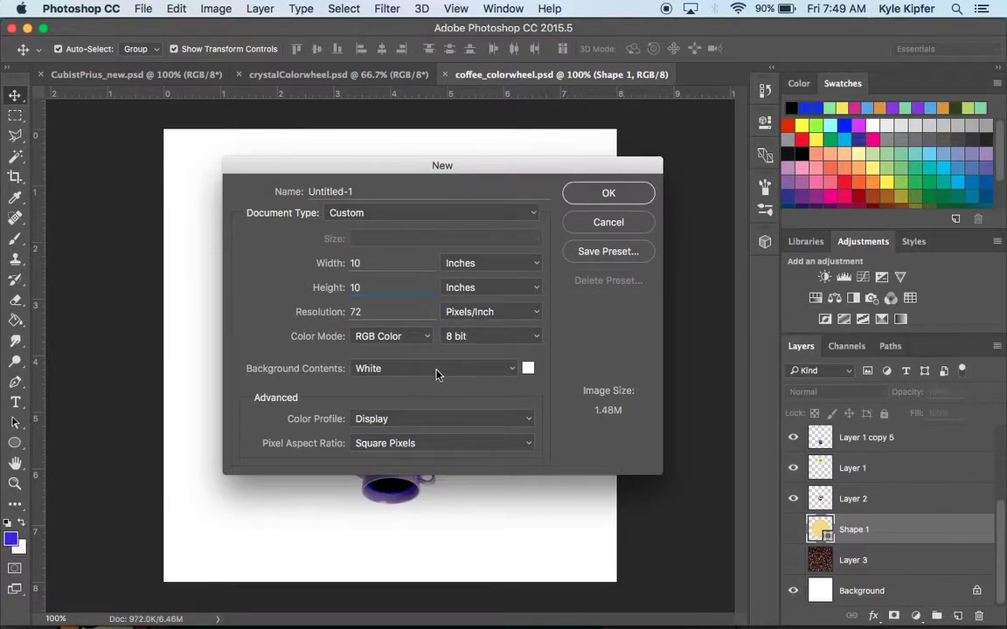
click(608, 193)
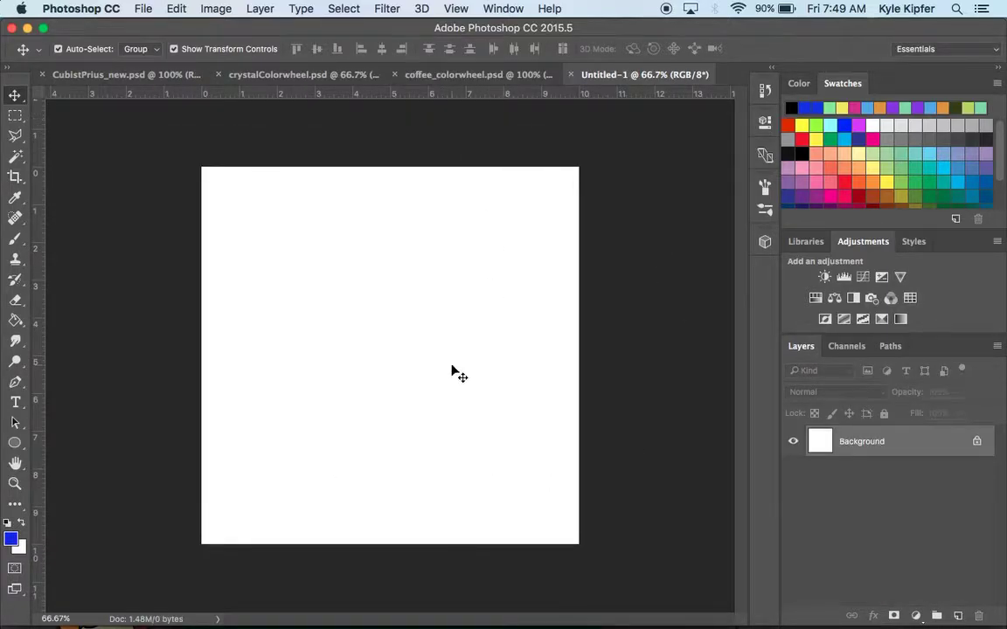
Draw a blue circle shape about 561 px in diameter on the blank canvas with the Ellipse tool.
click(15, 445)
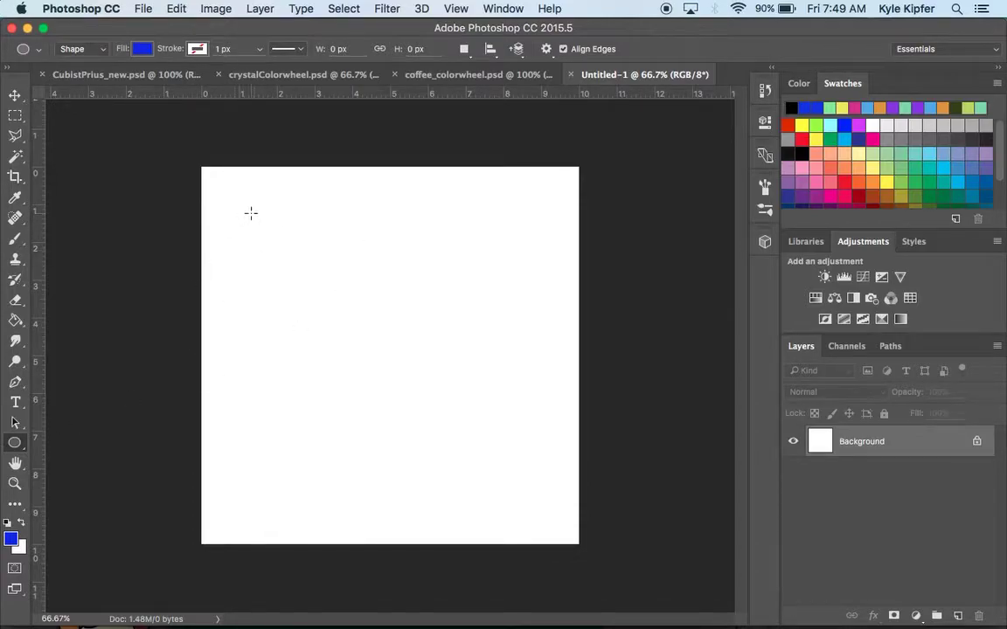
drag(258, 208, 553, 596)
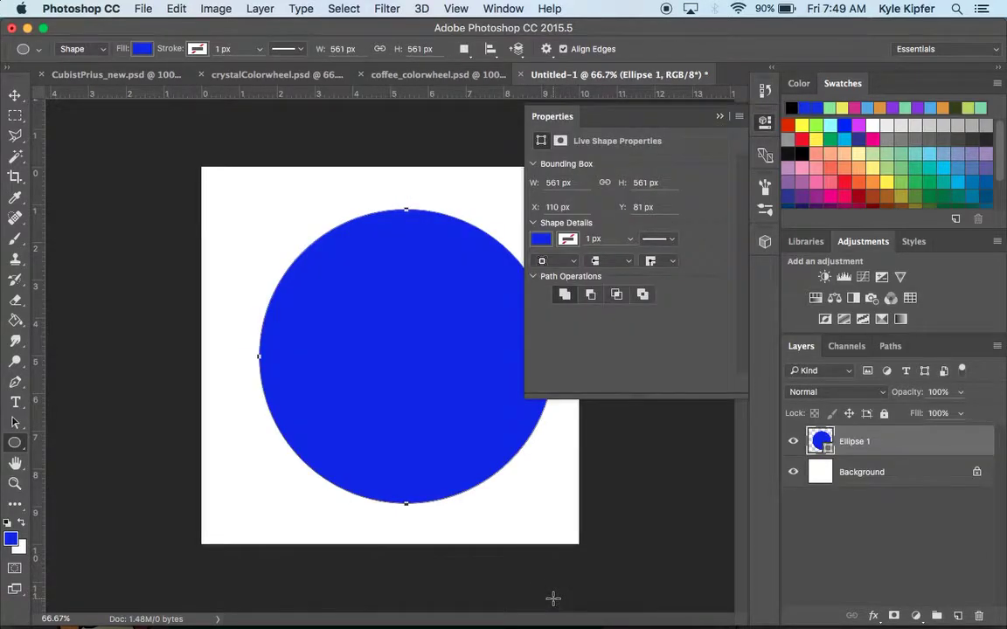
click(719, 117)
Center the blue circle on the canvas and deselect it.
key(v)
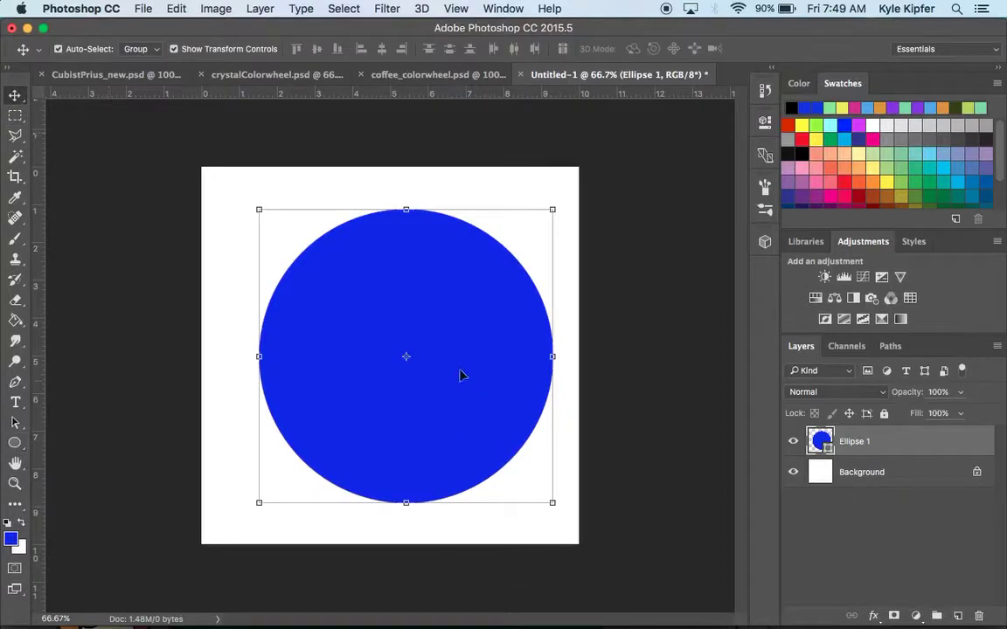
drag(462, 376, 440, 368)
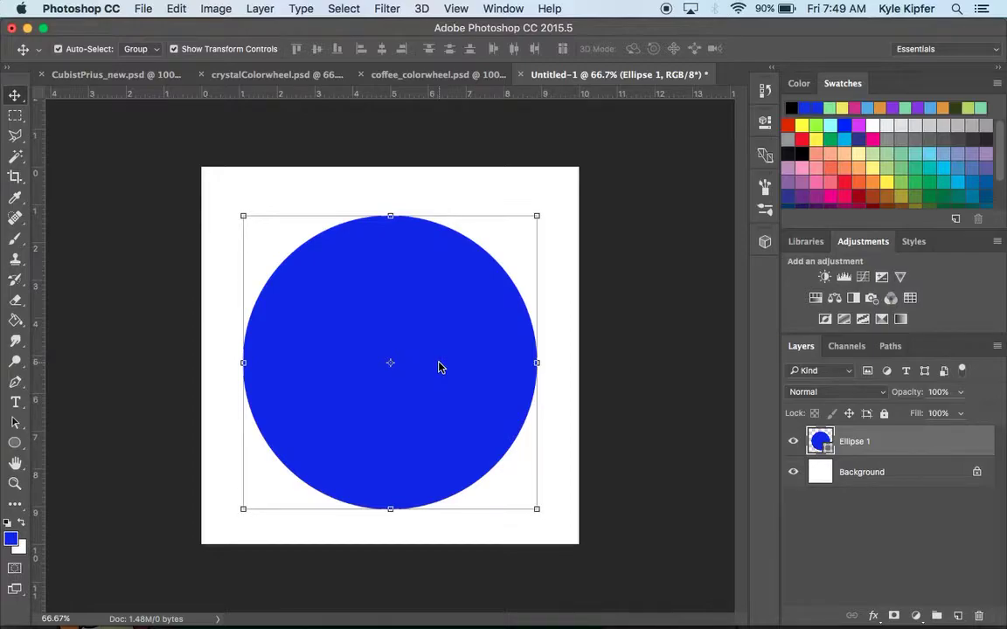
key(Up)
key(Up)
key(Up)
key(Up)
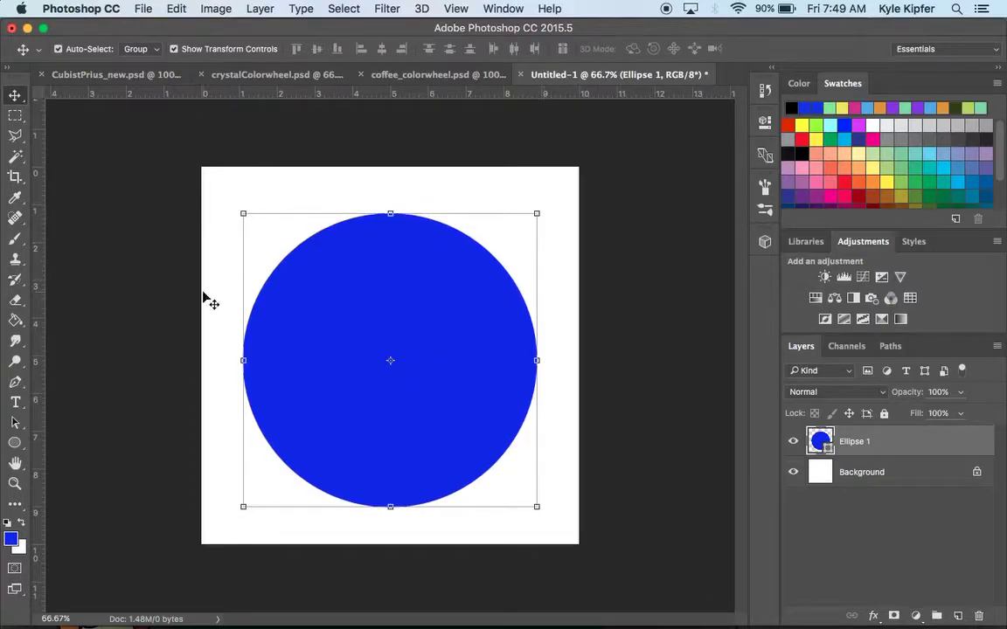
click(655, 279)
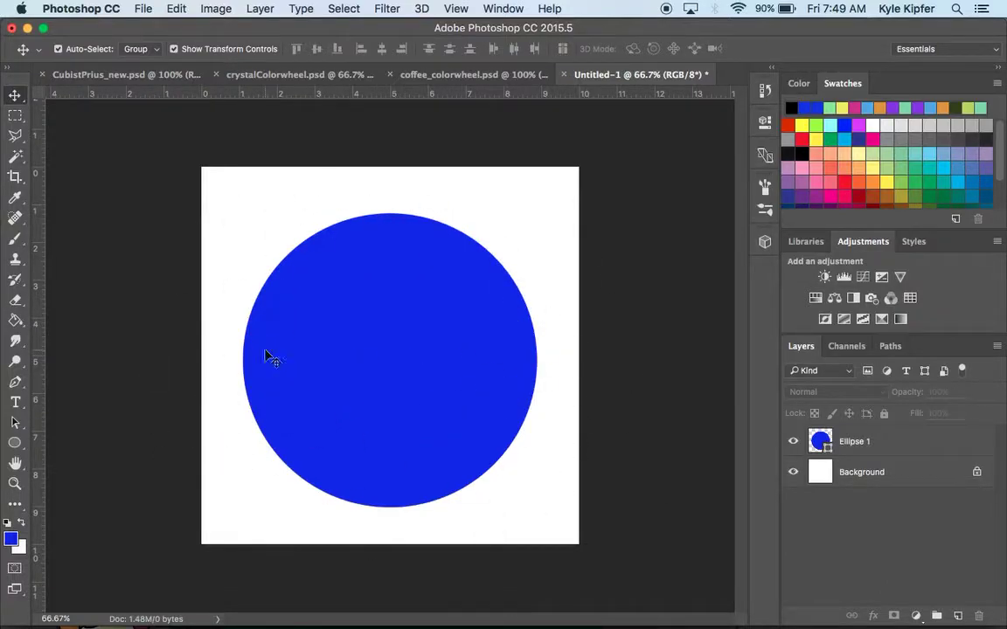
Switch to Chrome and copy the enlarged blue-purple crystal cluster image from the Google crystals search.
key(super+Tab)
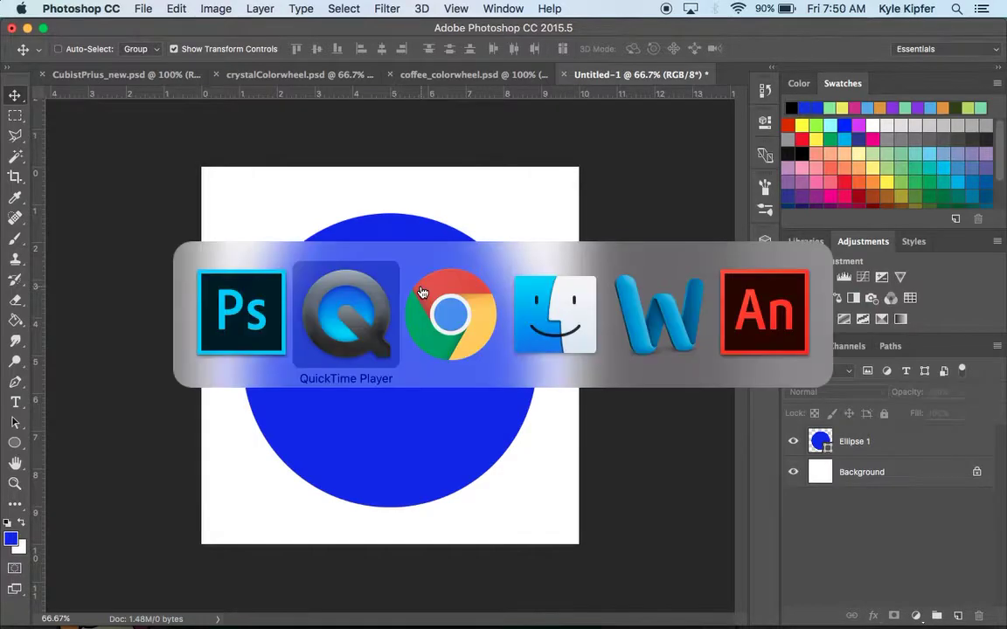
key(super+Tab)
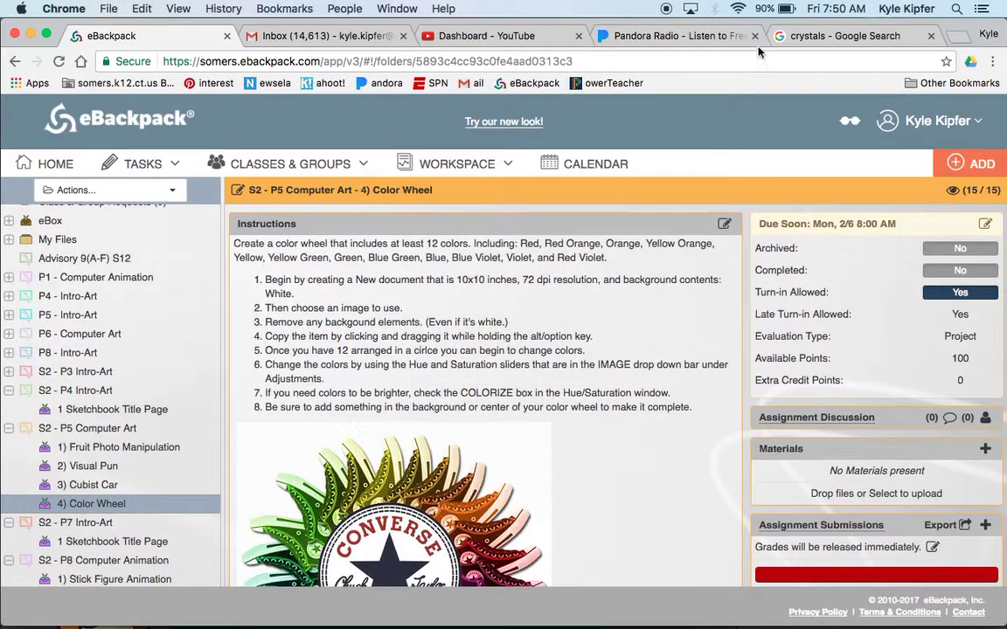
click(769, 36)
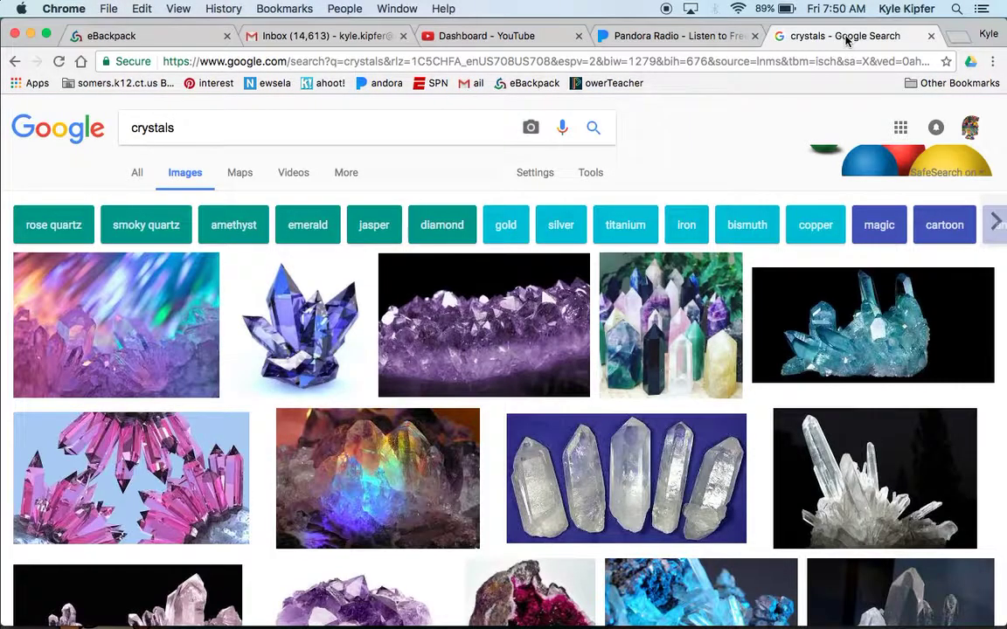
click(313, 316)
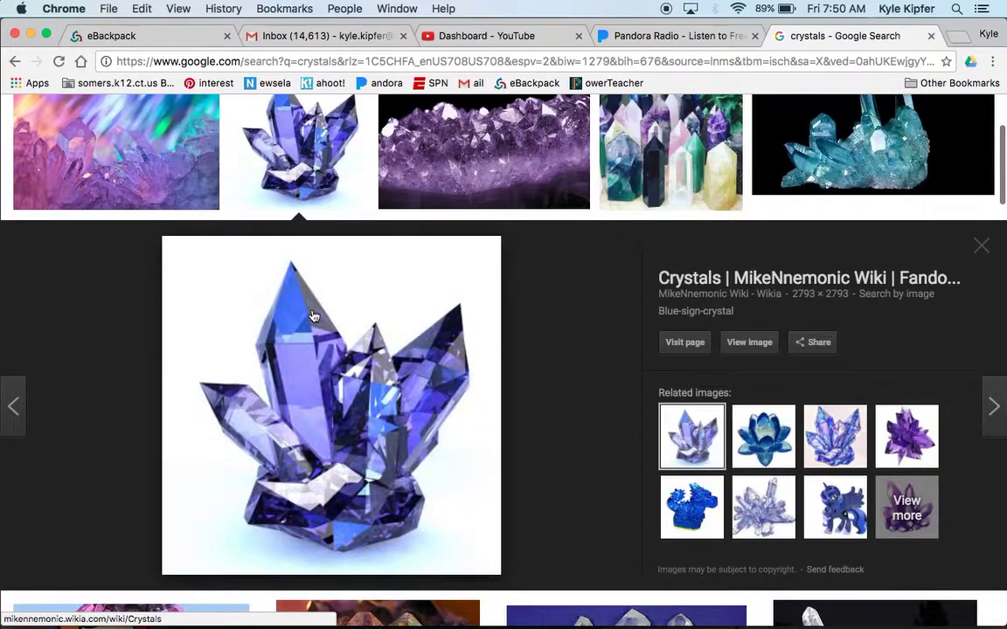
right_click(339, 411)
click(390, 531)
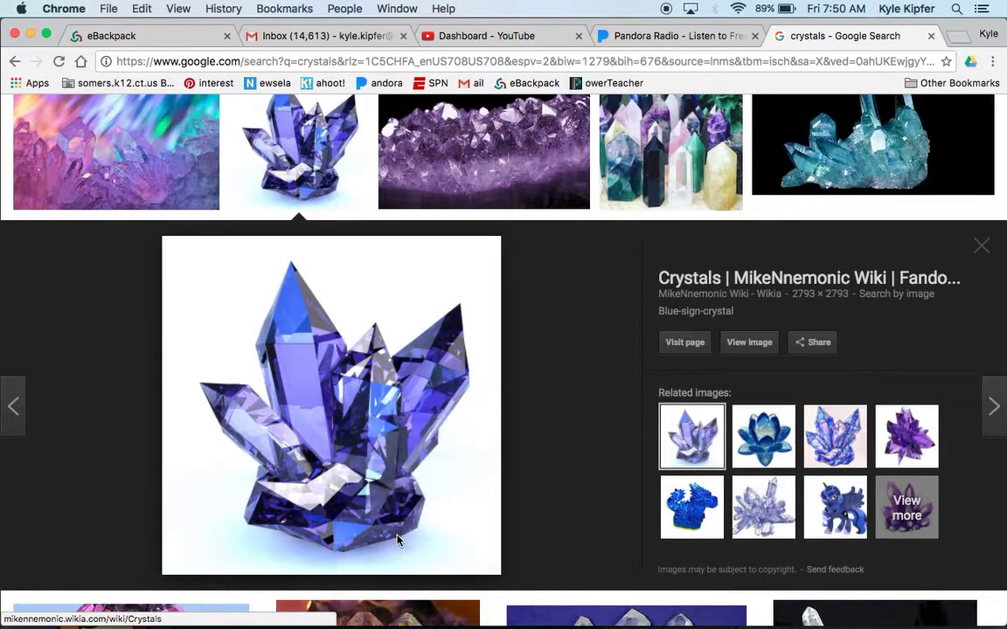
Return to Photoshop and paste the copied crystal image into the untitled document with the blue circle.
mouse_move(472, 603)
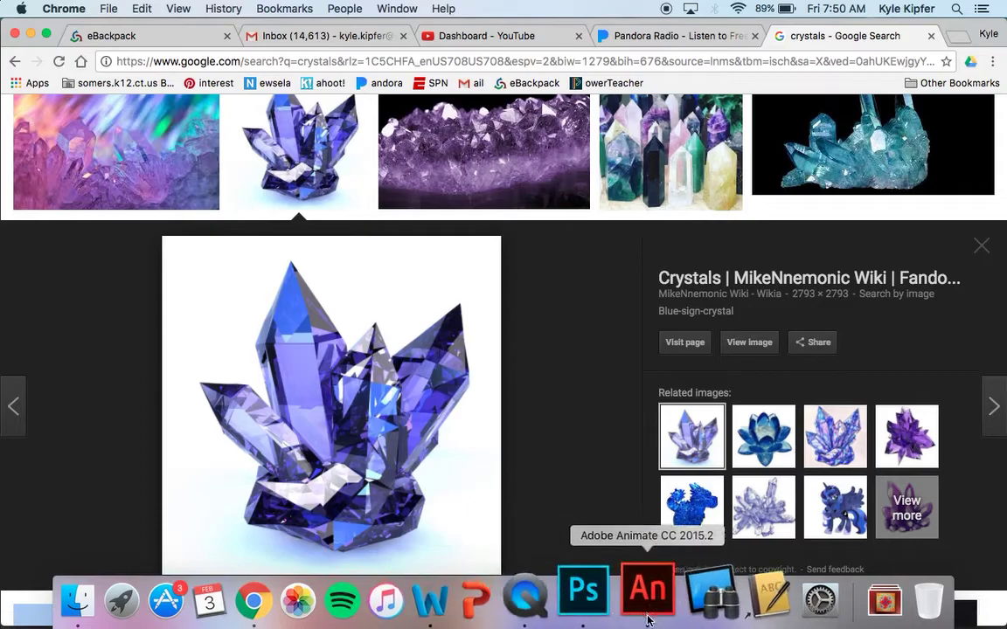
click(598, 601)
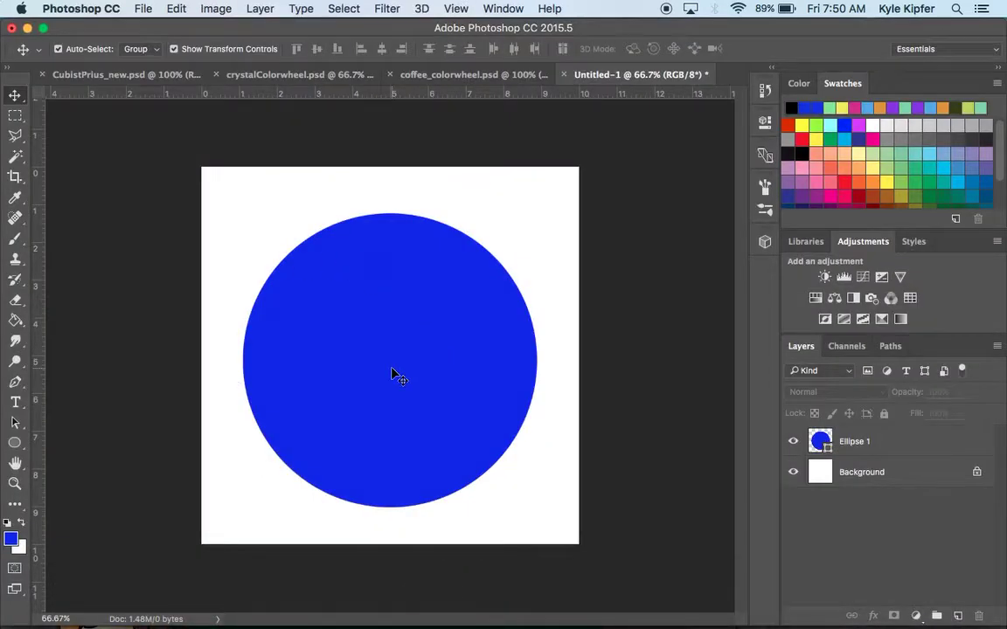
click(175, 8)
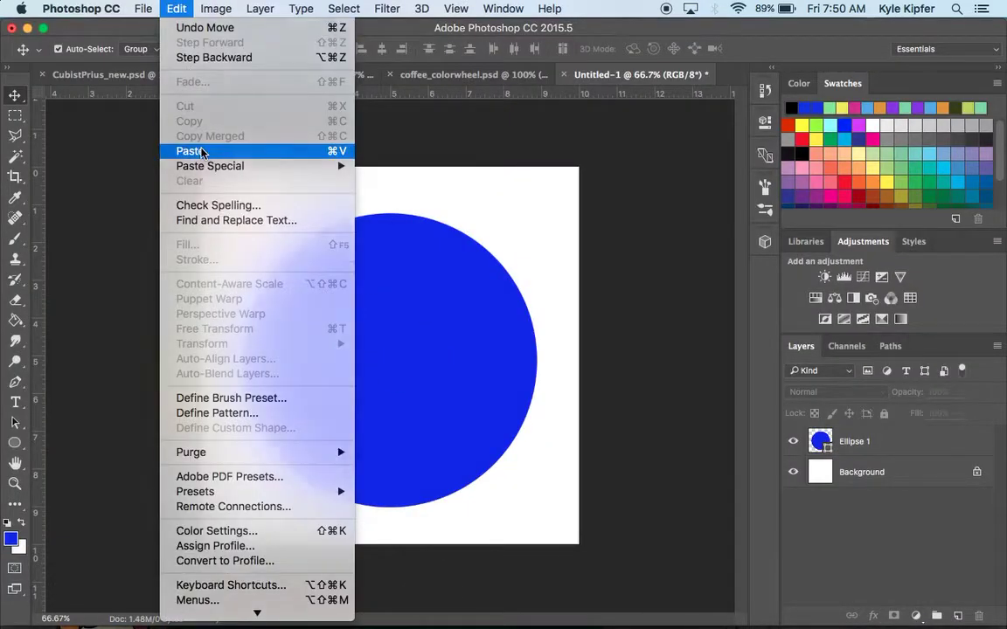
click(185, 150)
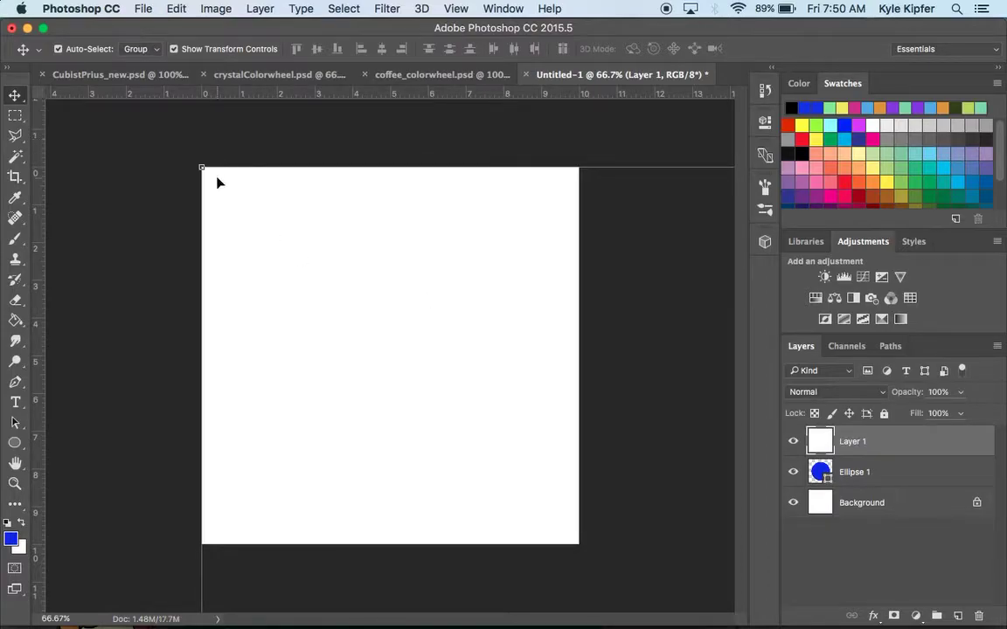
Scale the pasted crystal image down proportionally to about 33% and move it over the canvas with Free Transform.
key(ctrl+t)
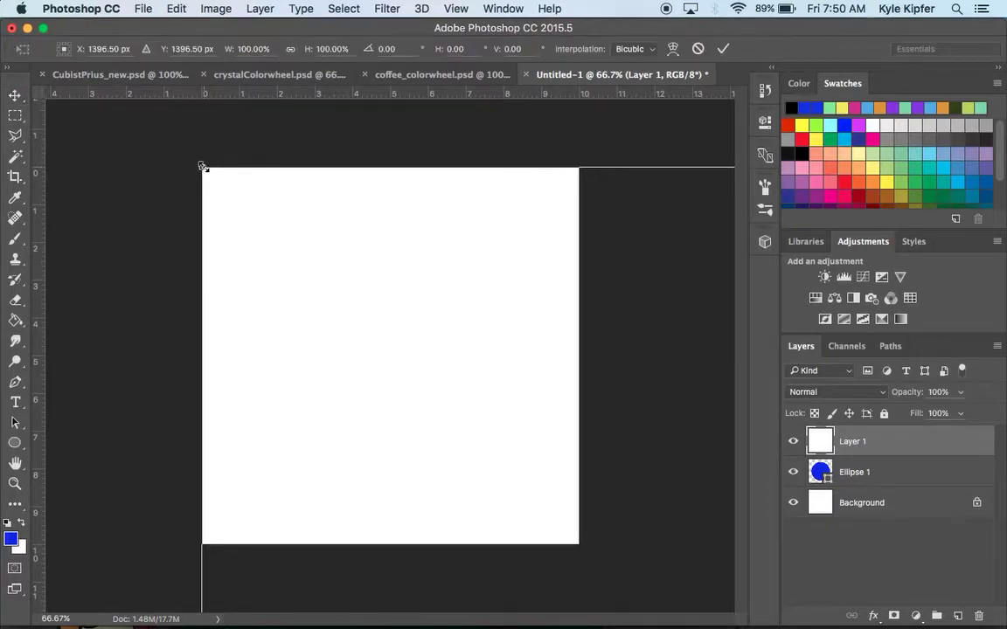
drag(202, 166, 486, 412)
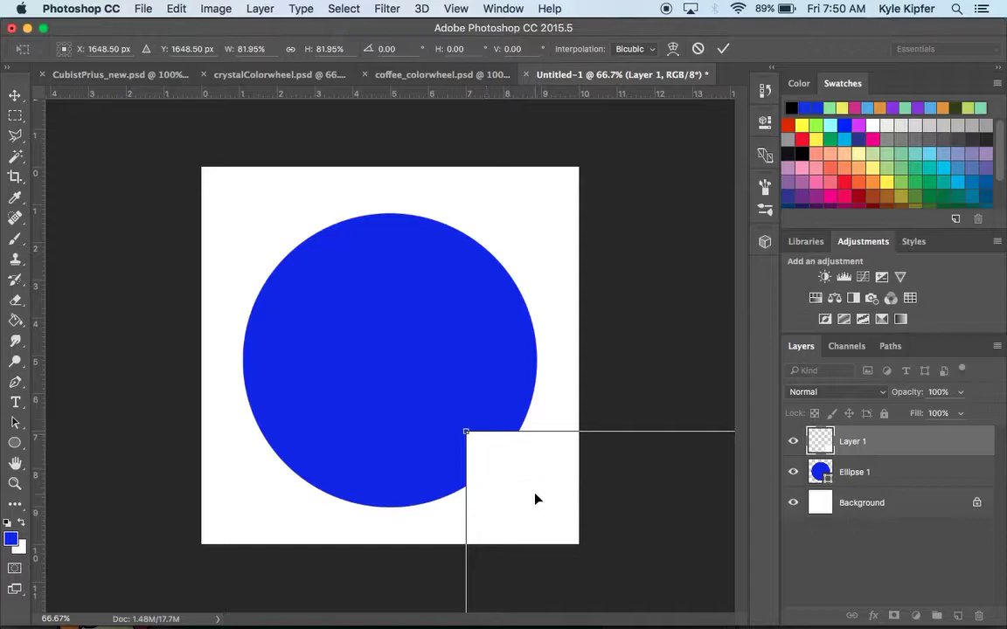
drag(535, 496, 295, 259)
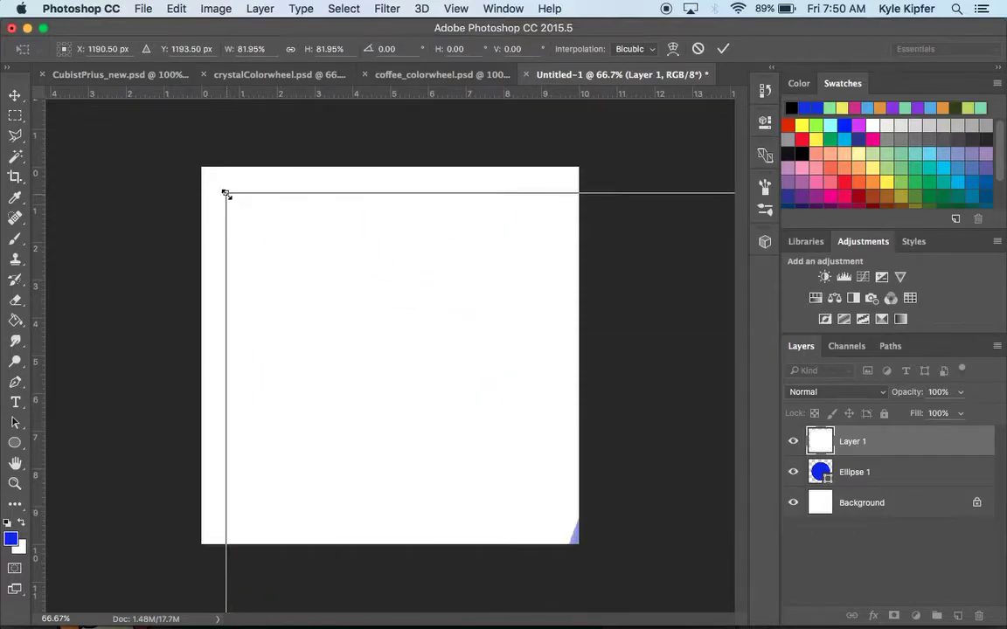
drag(226, 194, 453, 405)
drag(536, 503, 325, 286)
drag(237, 190, 395, 408)
drag(532, 470, 320, 252)
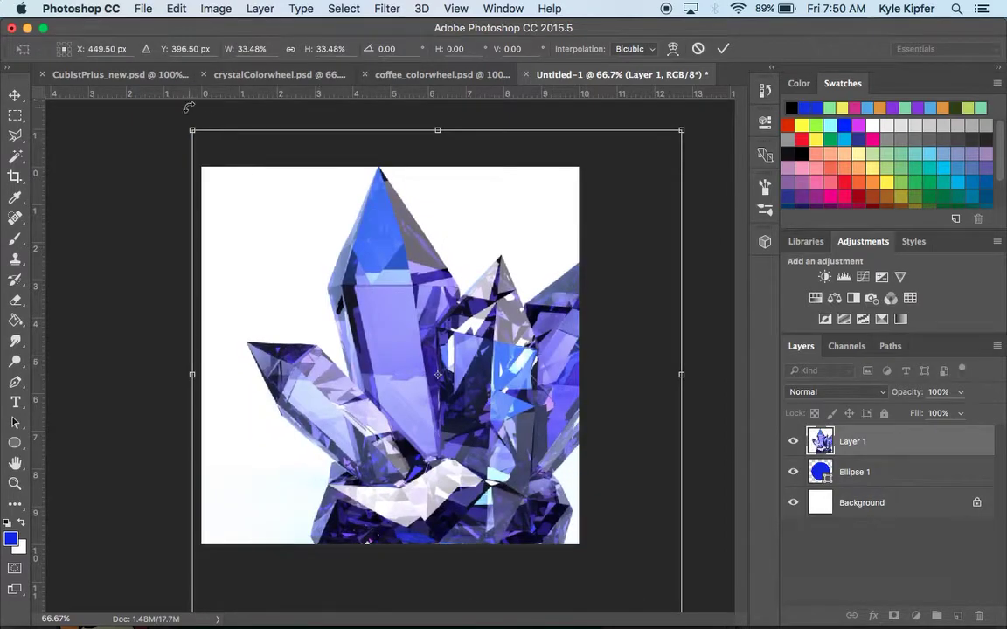
Shrink the crystal image to about 5.4%, center it on the circle's top edge, and apply the transformation.
drag(174, 119, 416, 325)
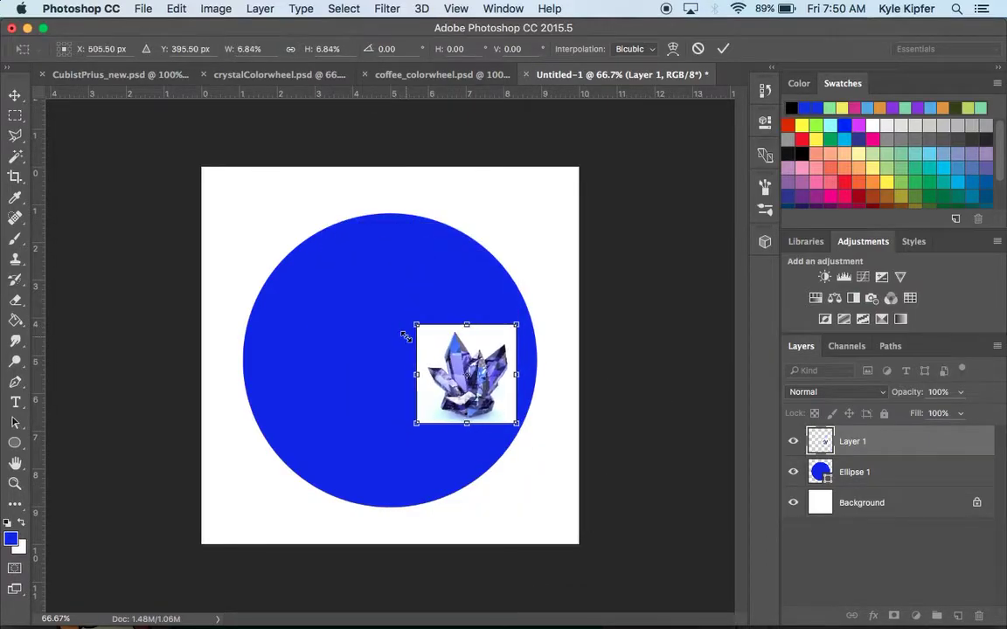
drag(470, 397, 395, 250)
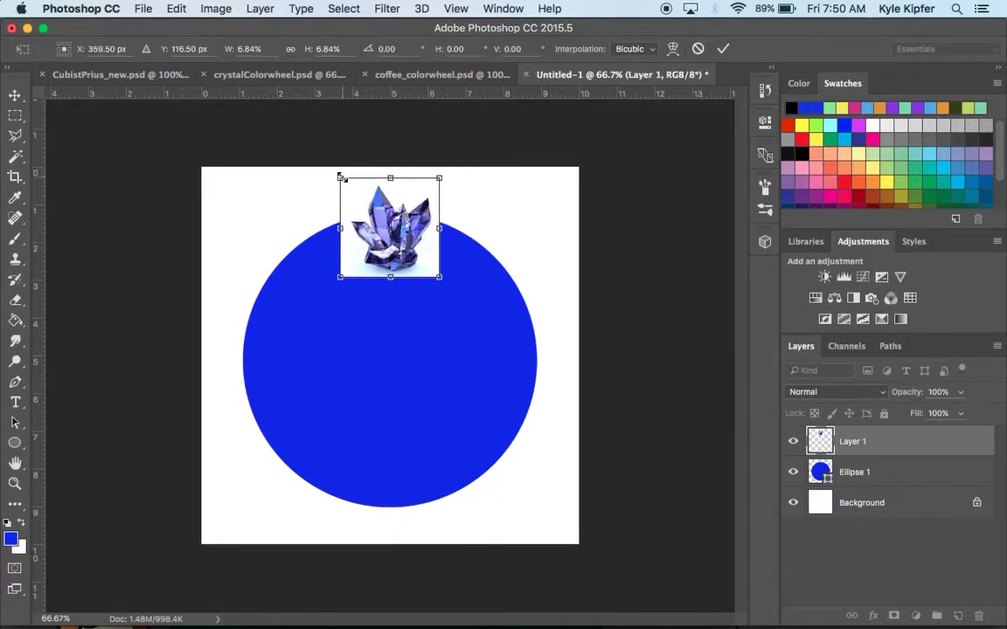
drag(340, 177, 361, 199)
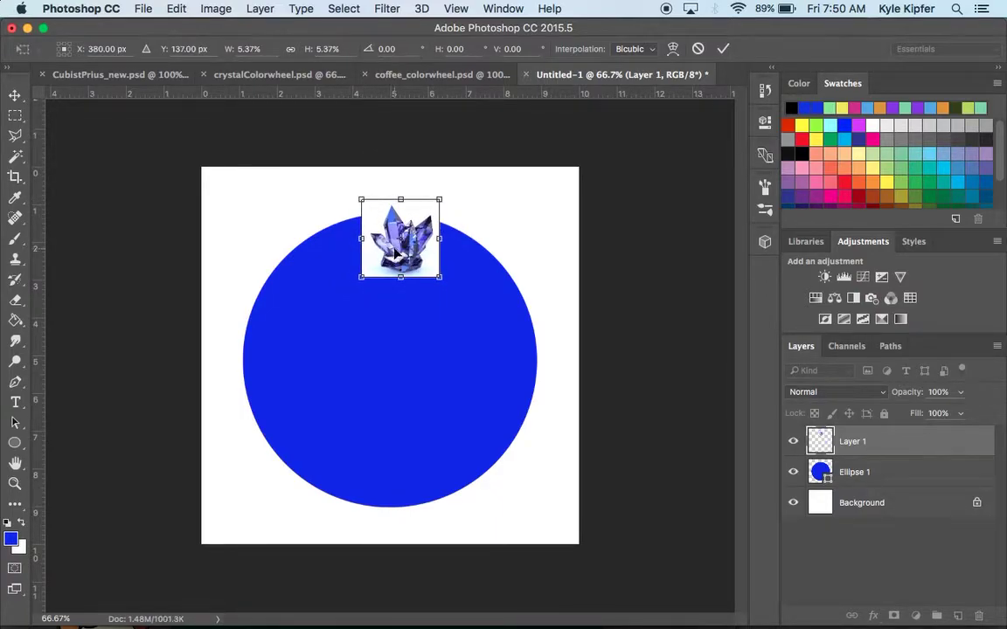
drag(397, 254, 387, 240)
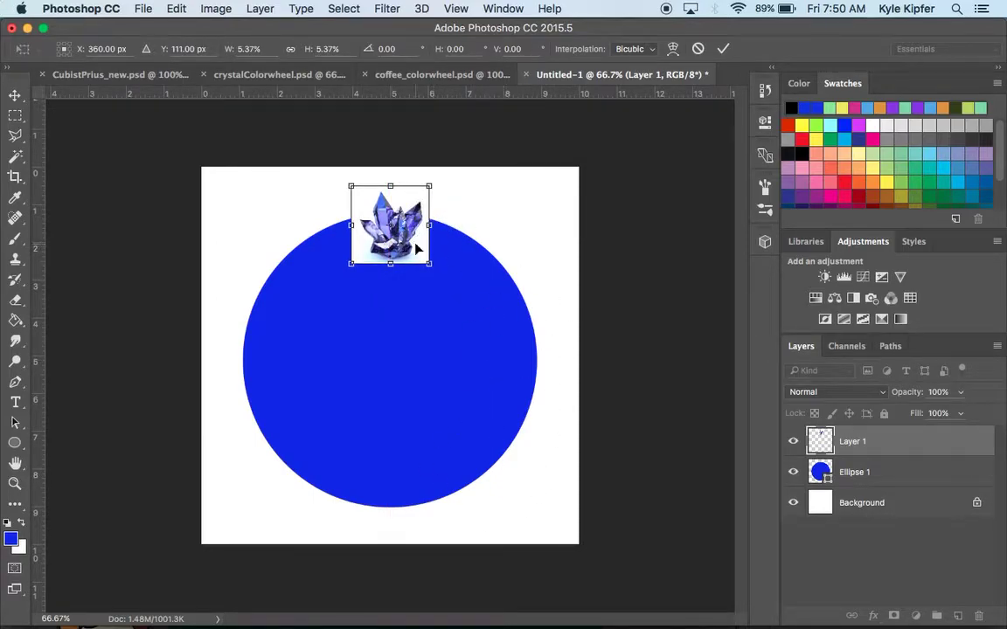
click(12, 95)
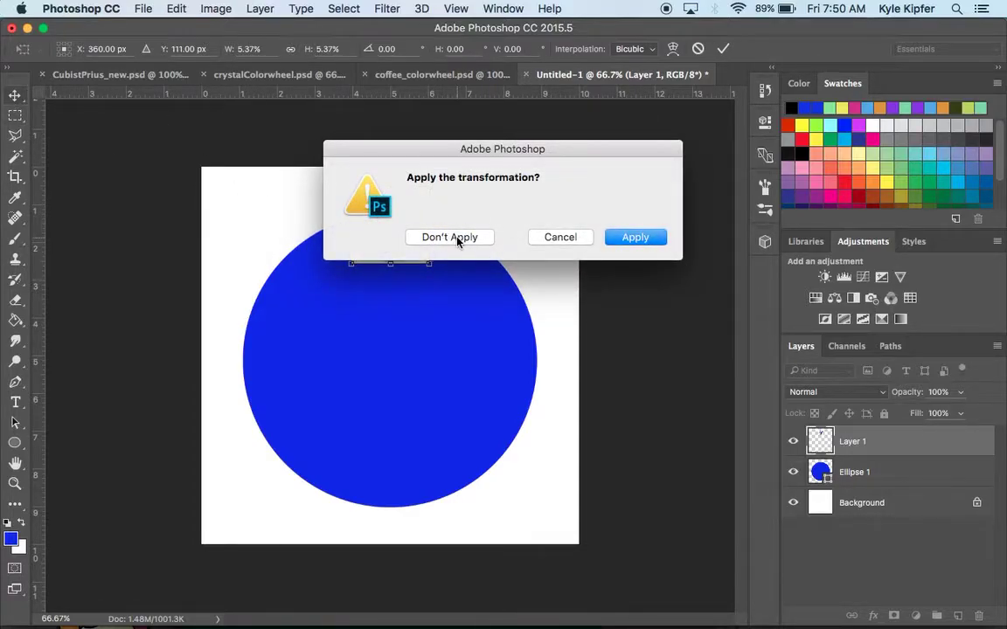
click(636, 236)
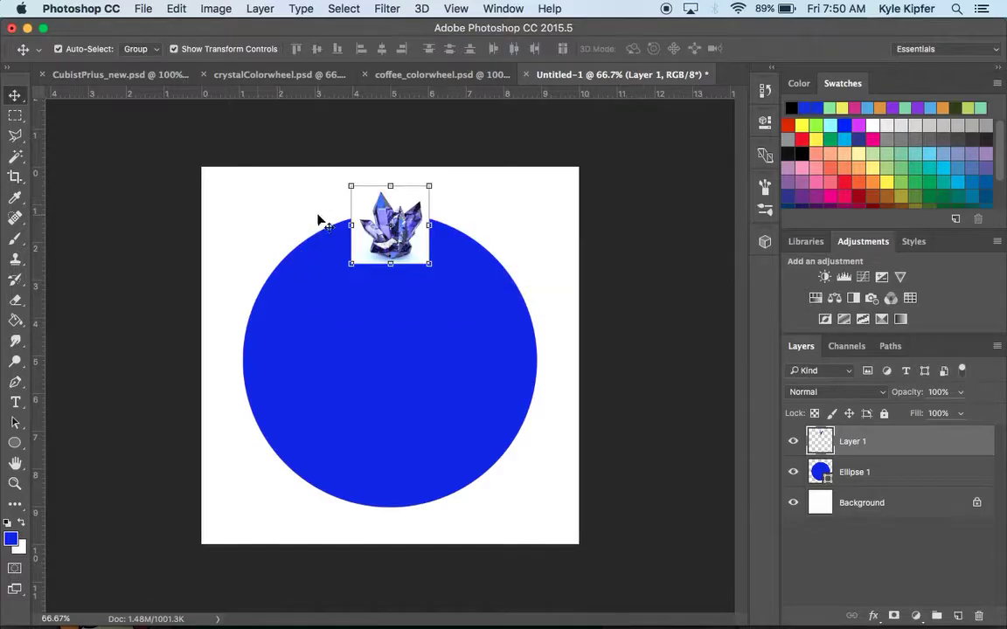
Select the white background around the crystal on Layer 1 with the Magic Wand, delete it, and clear the selection.
click(883, 455)
click(17, 155)
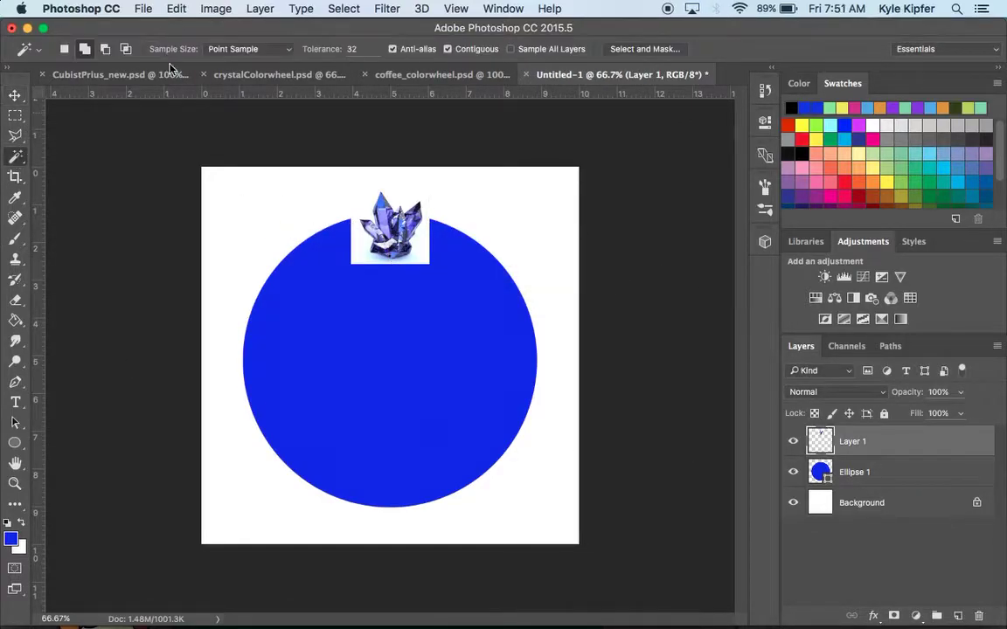
click(426, 243)
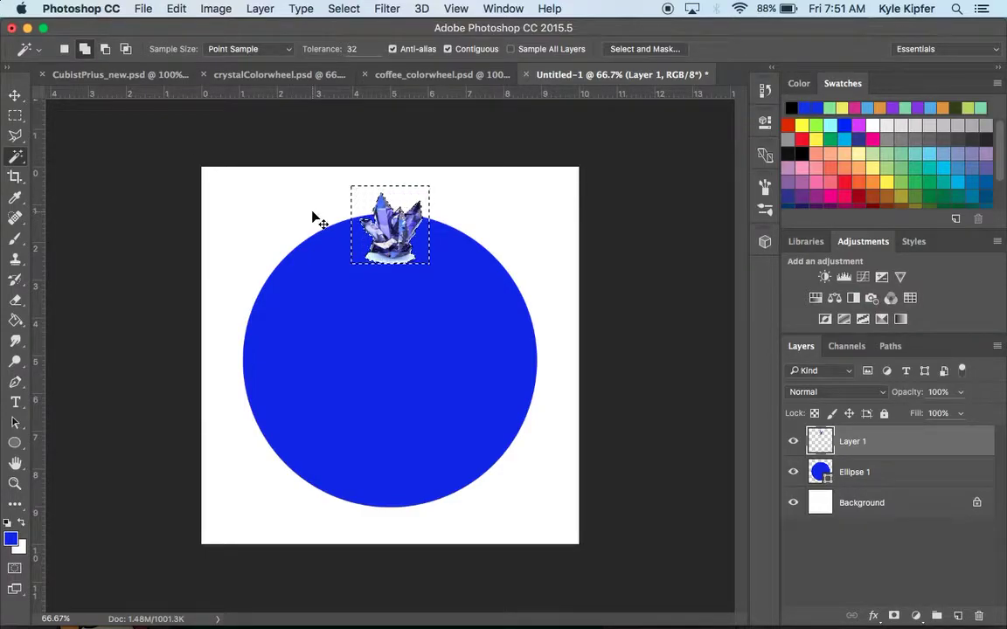
key(BackSpace)
key(super+d)
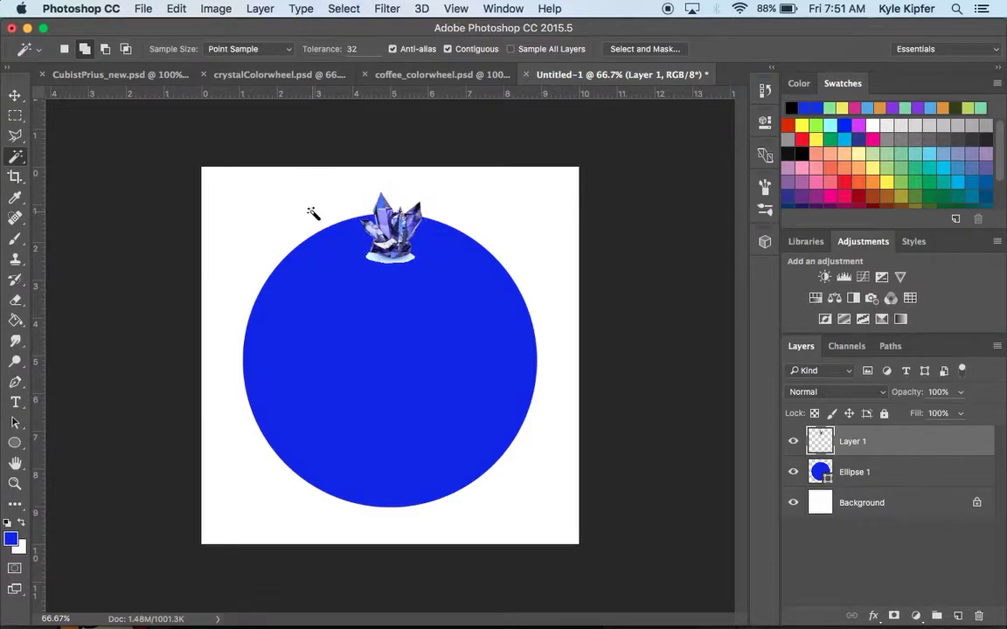
Move the crystal slightly right of the circle's top, rotate it about 12° to follow the curve, and apply the transformation.
click(13, 96)
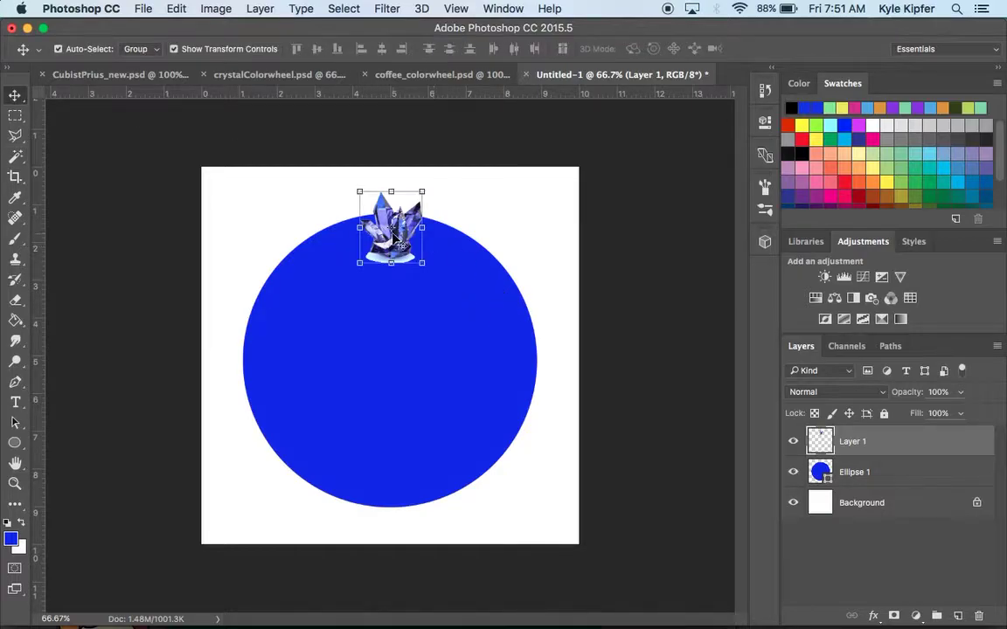
drag(398, 241, 422, 237)
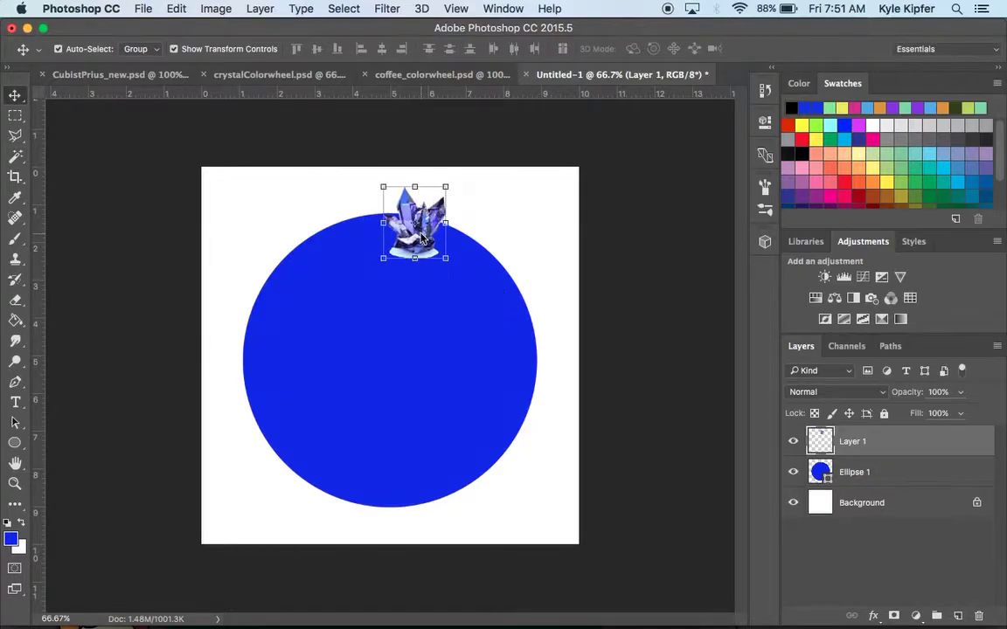
click(452, 175)
drag(451, 176, 460, 184)
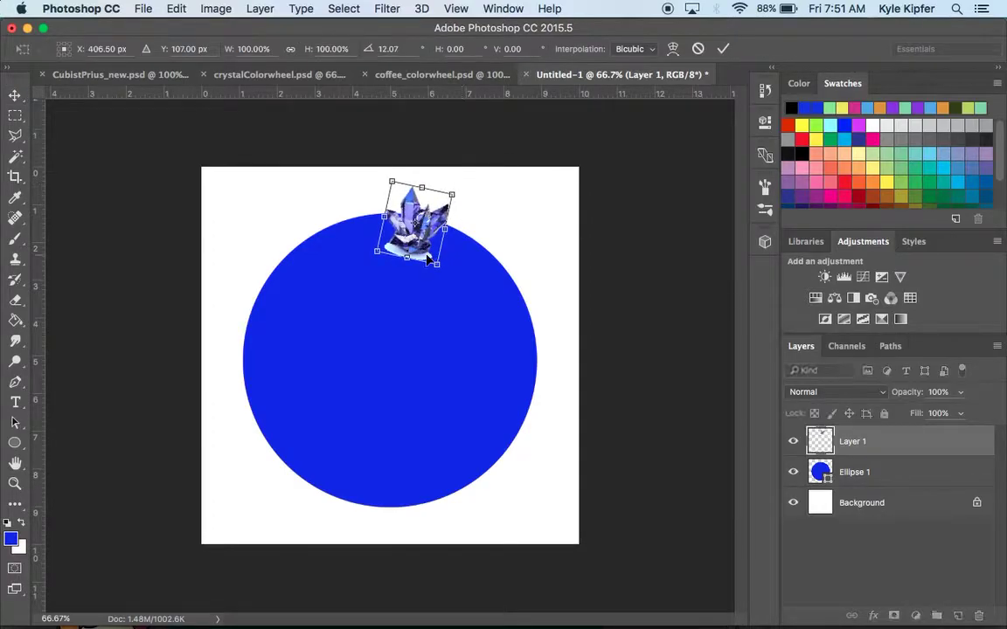
drag(423, 234, 435, 235)
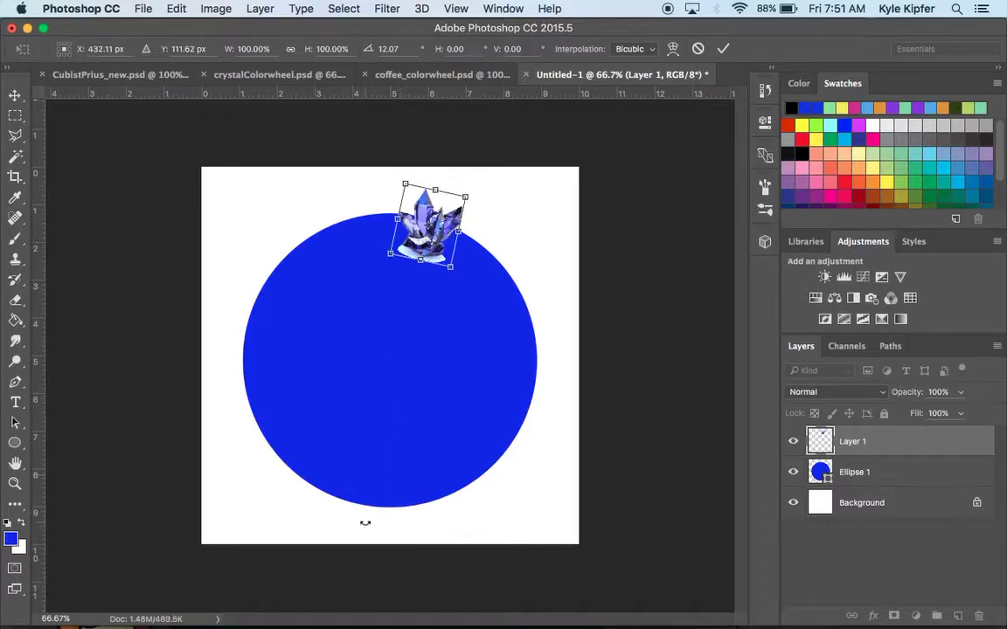
click(15, 95)
click(635, 238)
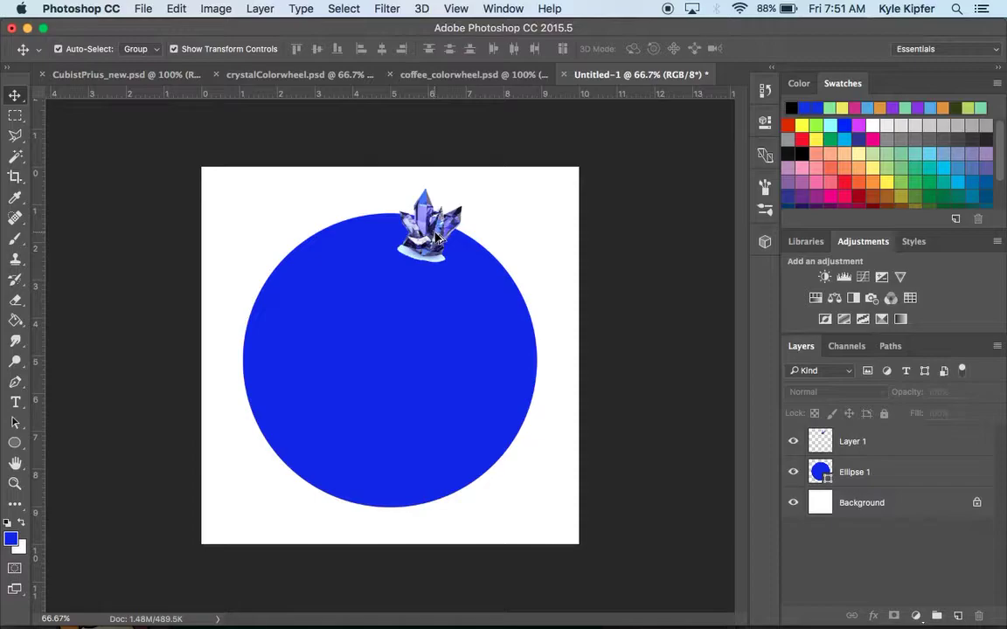
Duplicate the crystal down to the circle's upper-right edge and rotate the copy about 26° to follow the curve.
drag(436, 237, 489, 271)
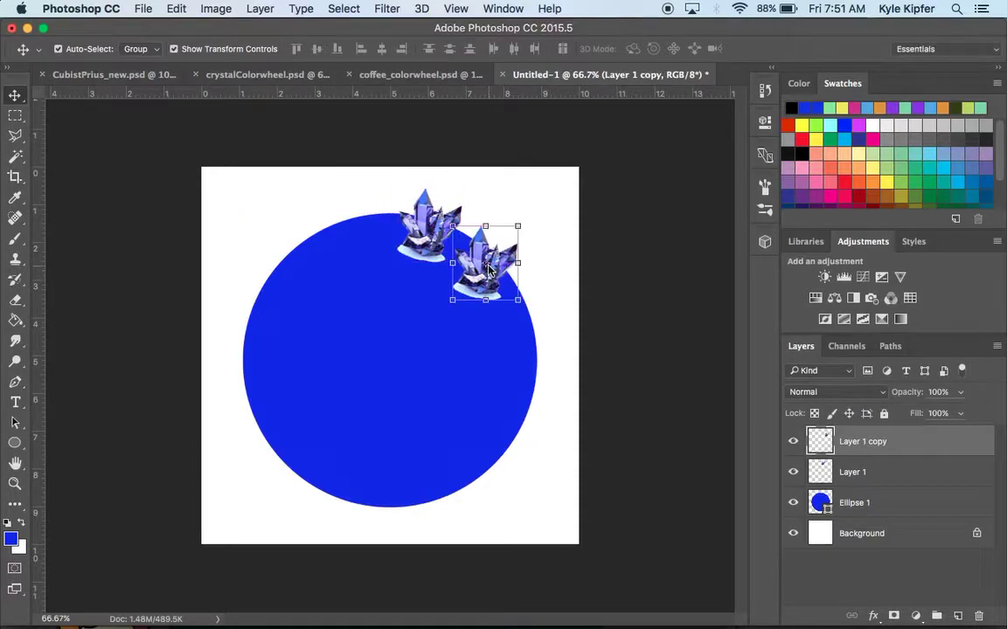
drag(527, 223, 548, 239)
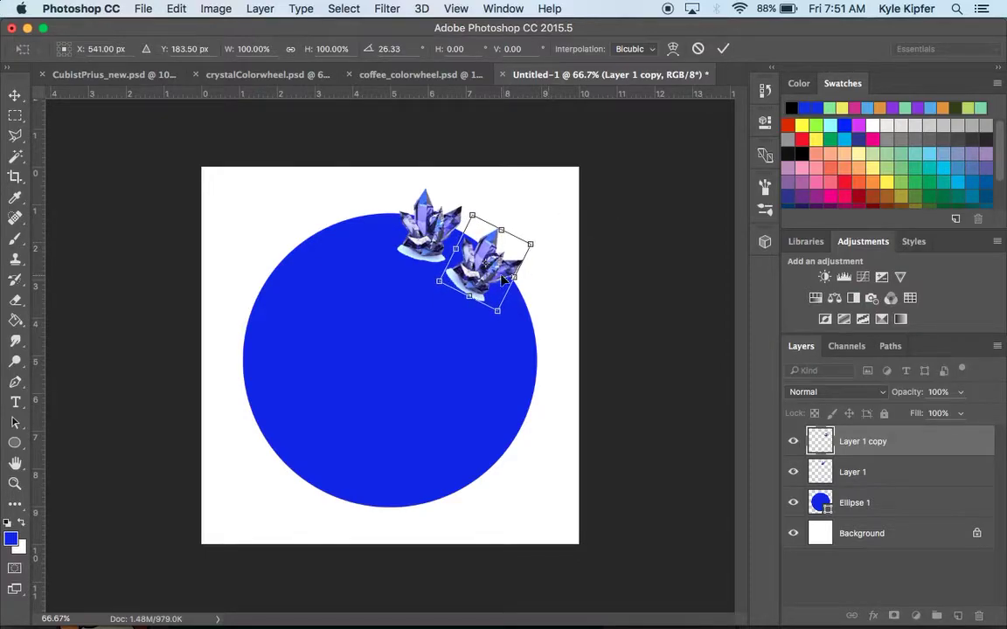
drag(499, 278, 504, 278)
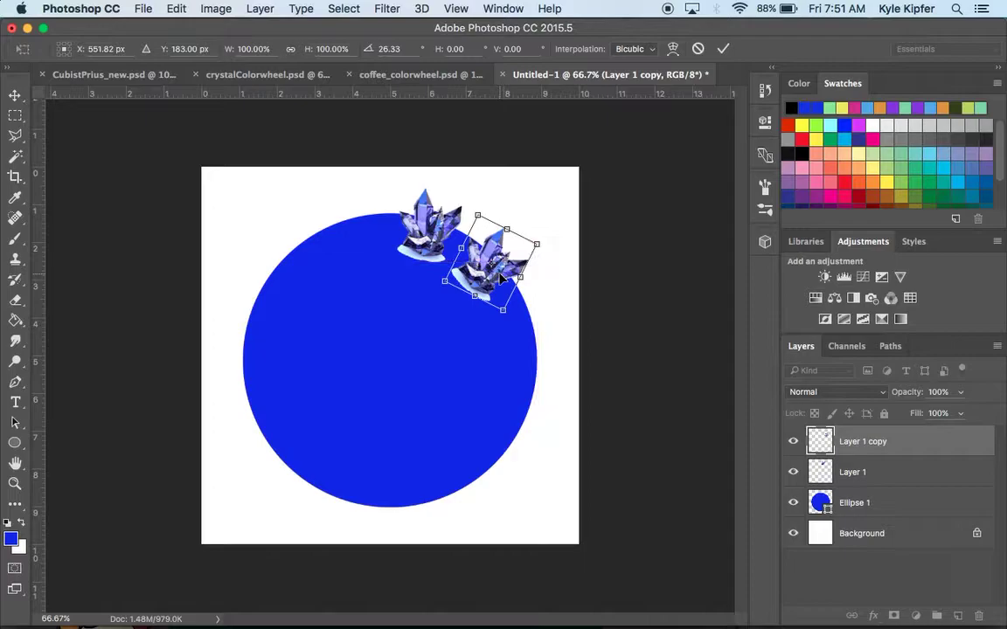
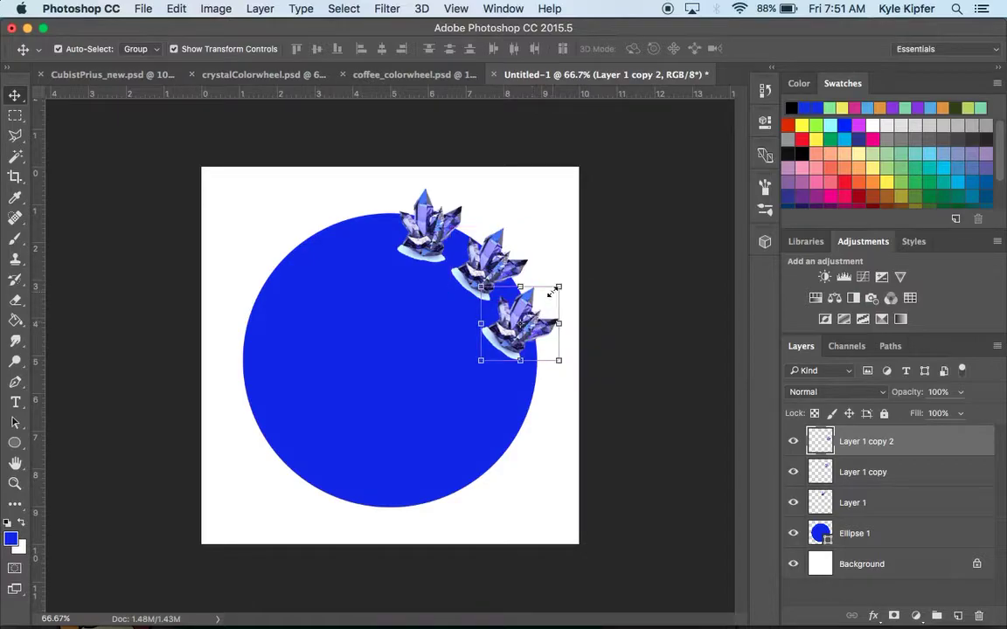
Rotate the third crystal, on the circle's right edge, about 30° outward, apply the transformation, and deselect it.
drag(569, 277, 588, 313)
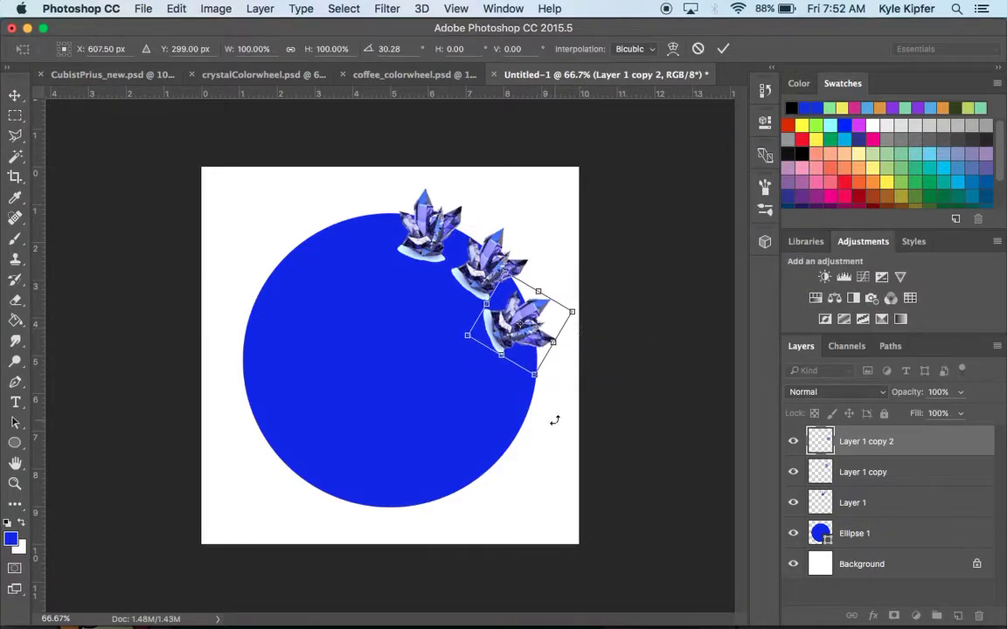
key(Return)
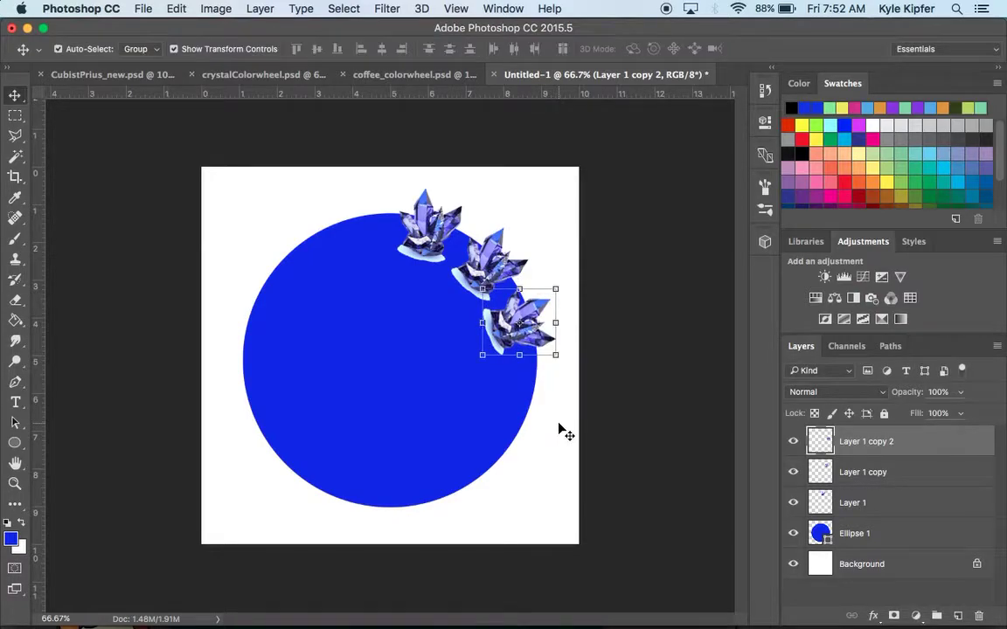
click(560, 426)
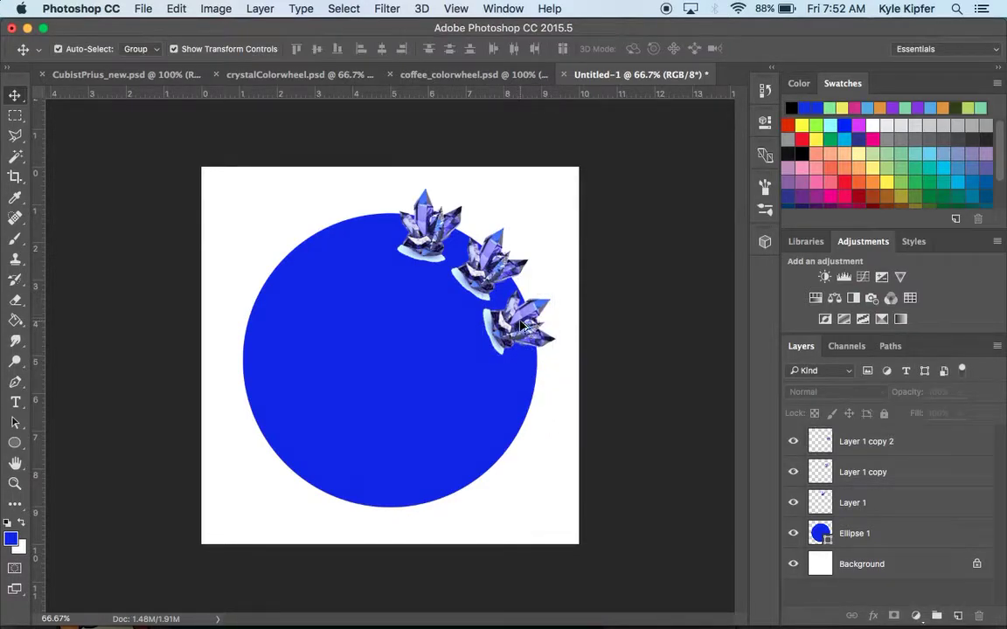
Duplicate the third crystal just below itself on the circle's right edge, rotate the copy about 49°, and apply the transformation.
drag(522, 326, 524, 382)
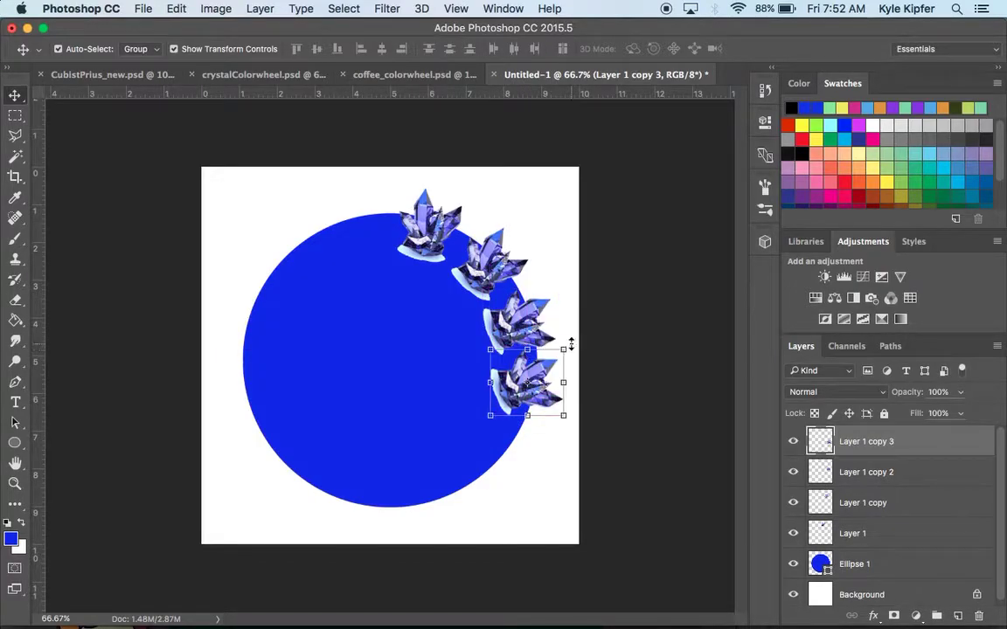
drag(576, 340, 527, 395)
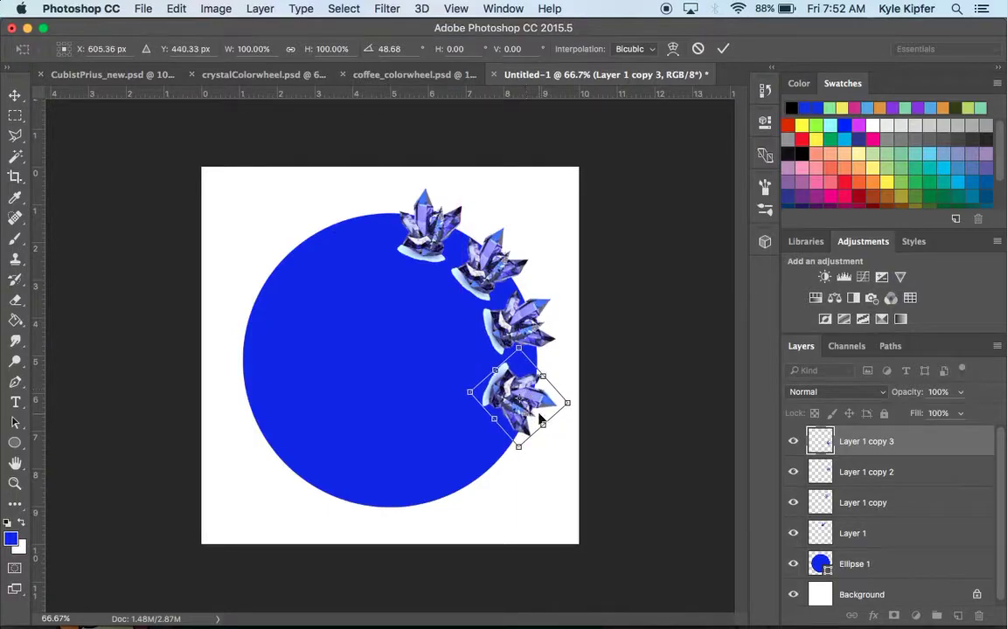
key(Return)
Duplicate the fourth crystal to the circle's lower-right edge, rotate the copy about 21°, and apply the transformation.
drag(531, 410, 495, 468)
key(super+t)
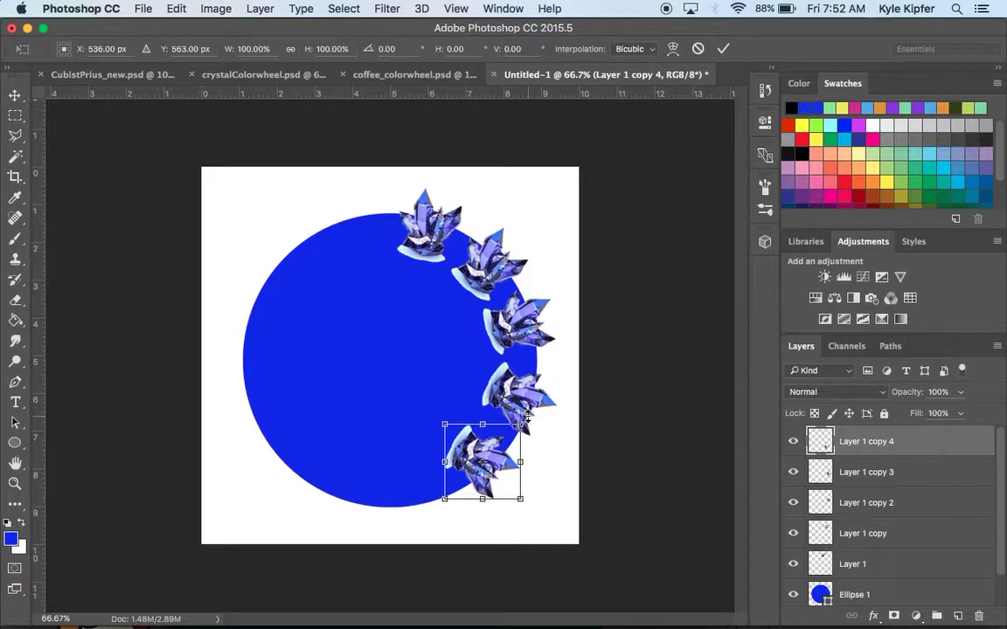
drag(533, 411, 550, 428)
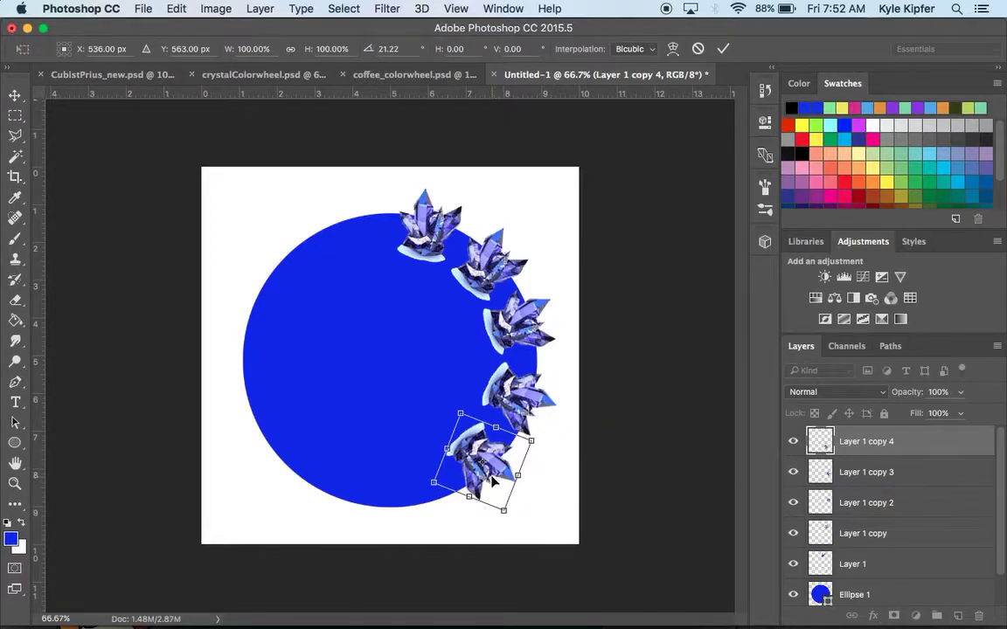
key(Return)
click(566, 478)
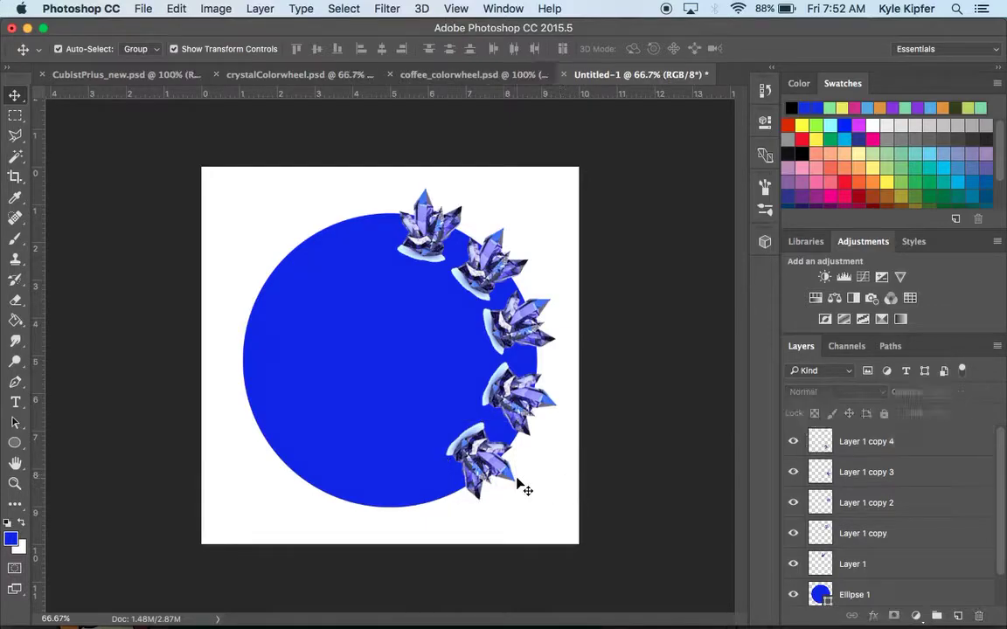
Duplicate the fifth crystal to just right of the circle's bottom, rotate the copy to point outward, and apply the transformation.
drag(489, 461, 440, 498)
drag(388, 442, 409, 436)
key(Return)
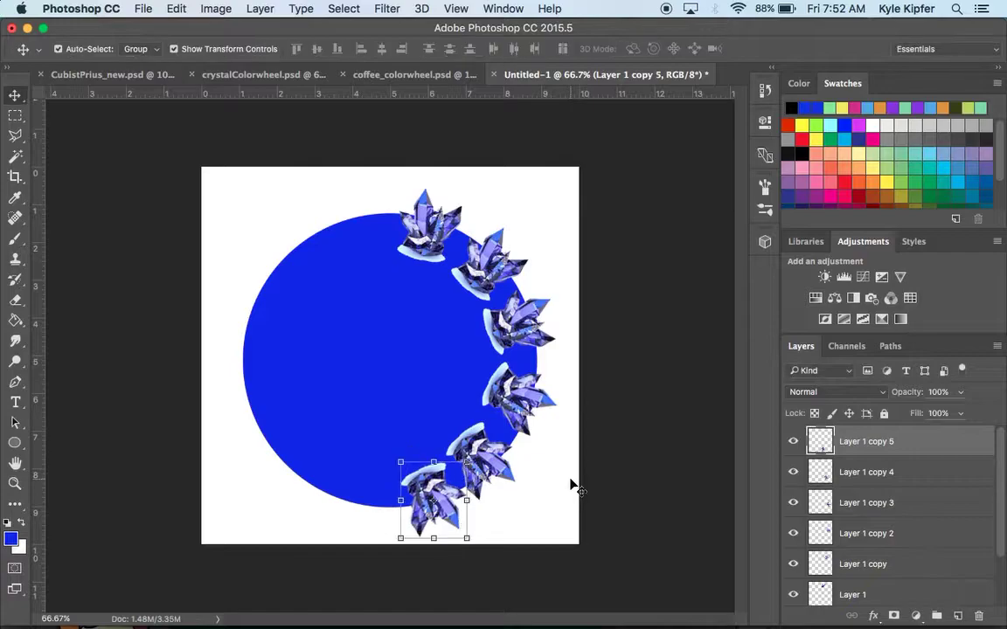
Nudge the fifth crystal, on the circle's lower-right edge, to the right to even out the spacing.
click(509, 469)
click(489, 463)
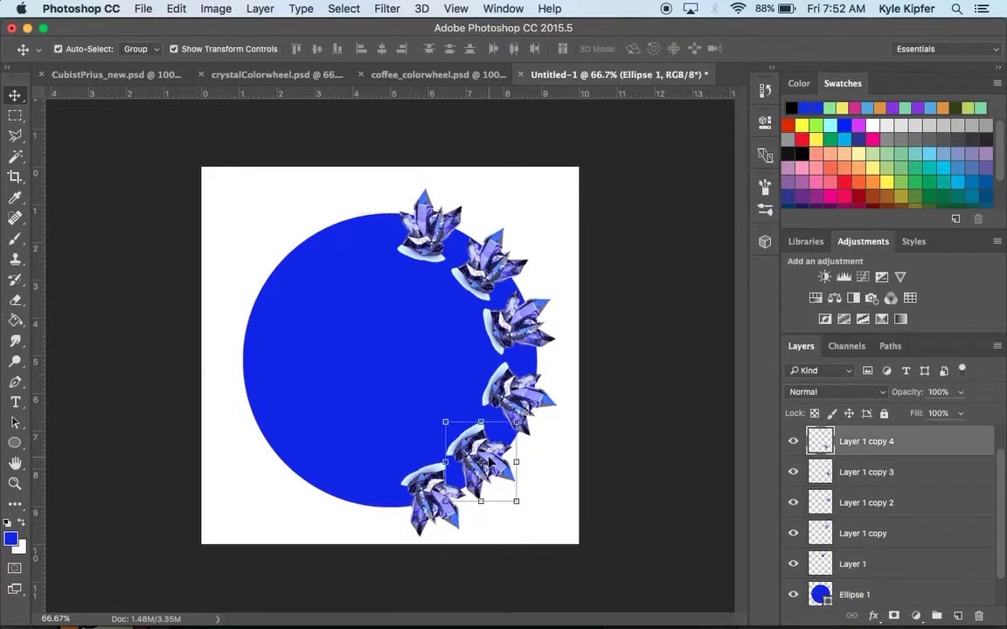
key(shift+Right)
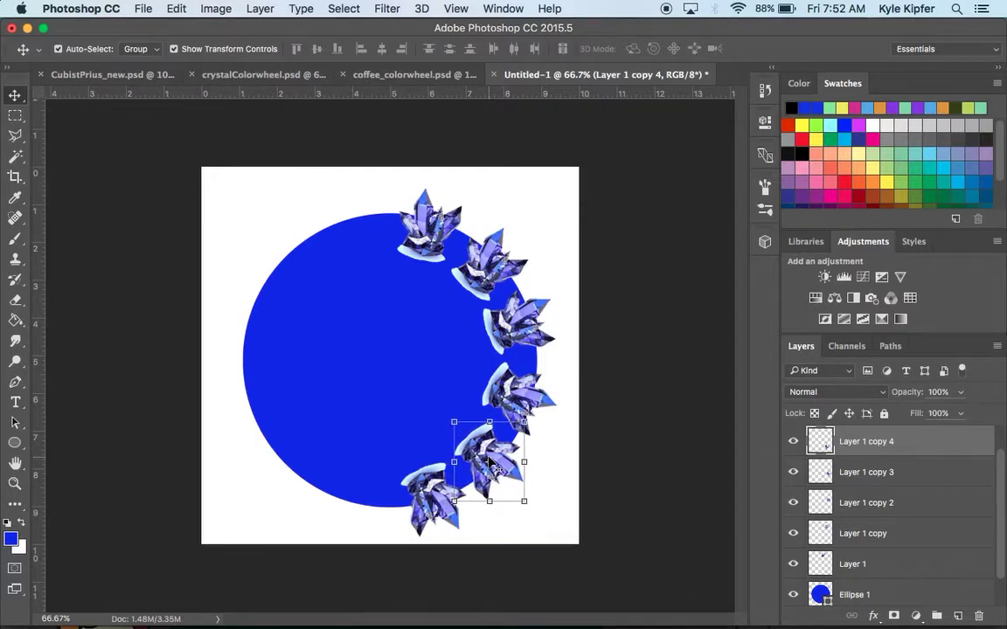
Nudge the fourth crystal, just below the circle's rightmost point, slightly outward, rotate it about -8°, and apply the transformation.
click(536, 382)
key(shift+Right)
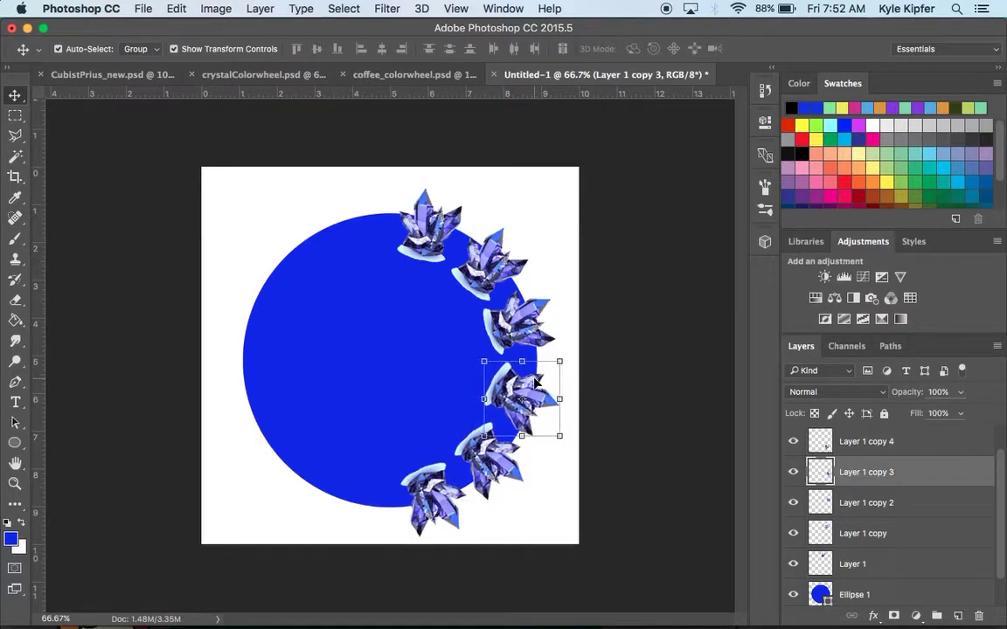
key(Down)
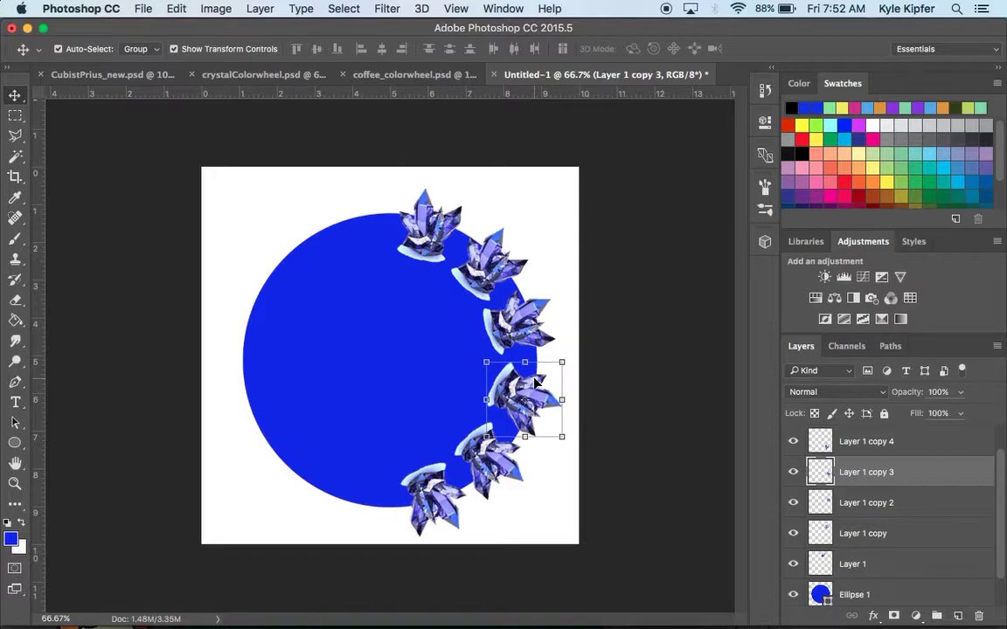
drag(565, 351, 559, 351)
key(Right)
key(Up)
key(Right)
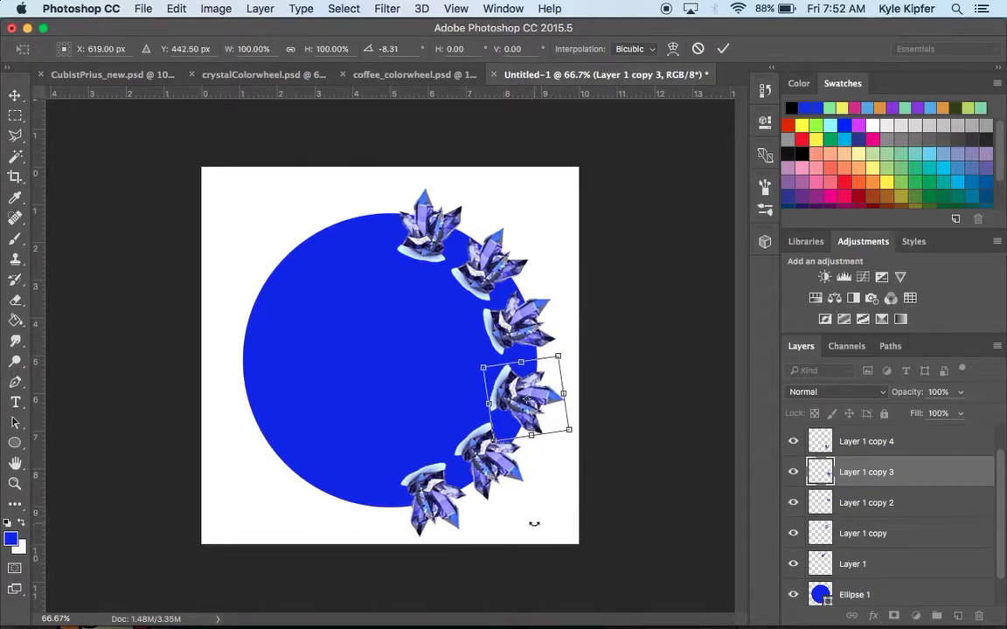
key(Return)
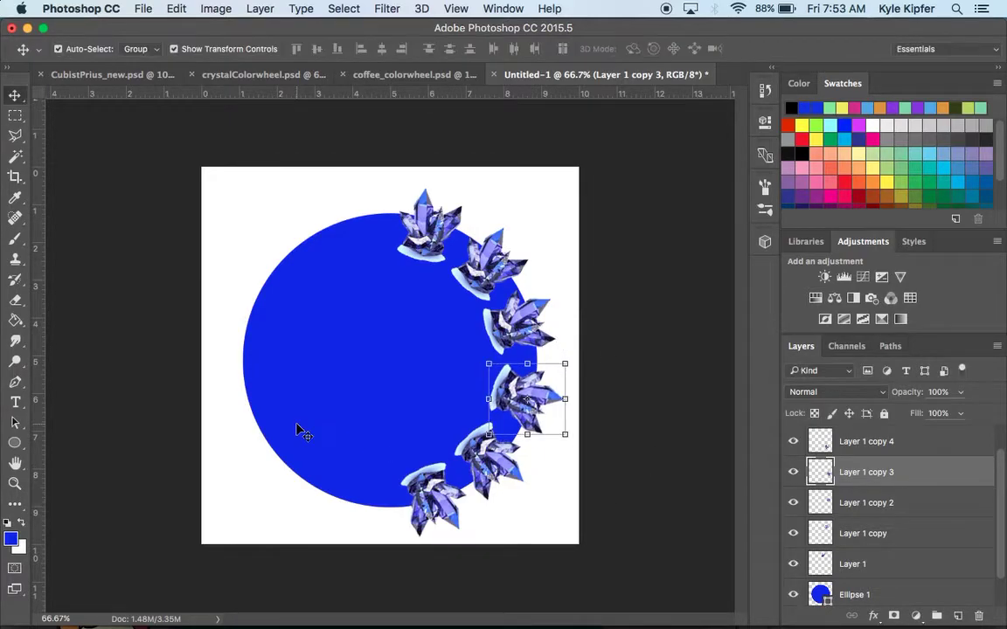
Shift the fifth crystal slightly outward, and rotate the fourth crystal about -10° while nudging it upward, applying the transformation.
click(502, 471)
drag(502, 472, 495, 468)
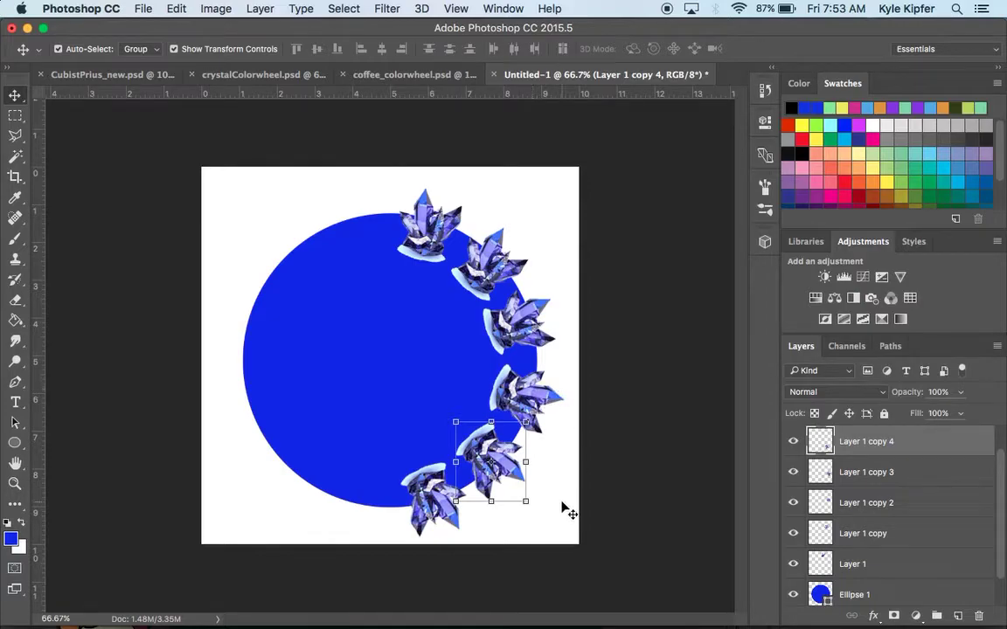
click(555, 403)
drag(573, 353, 565, 347)
key(Up)
key(Up)
key(Up)
key(Up)
key(Up)
key(Up)
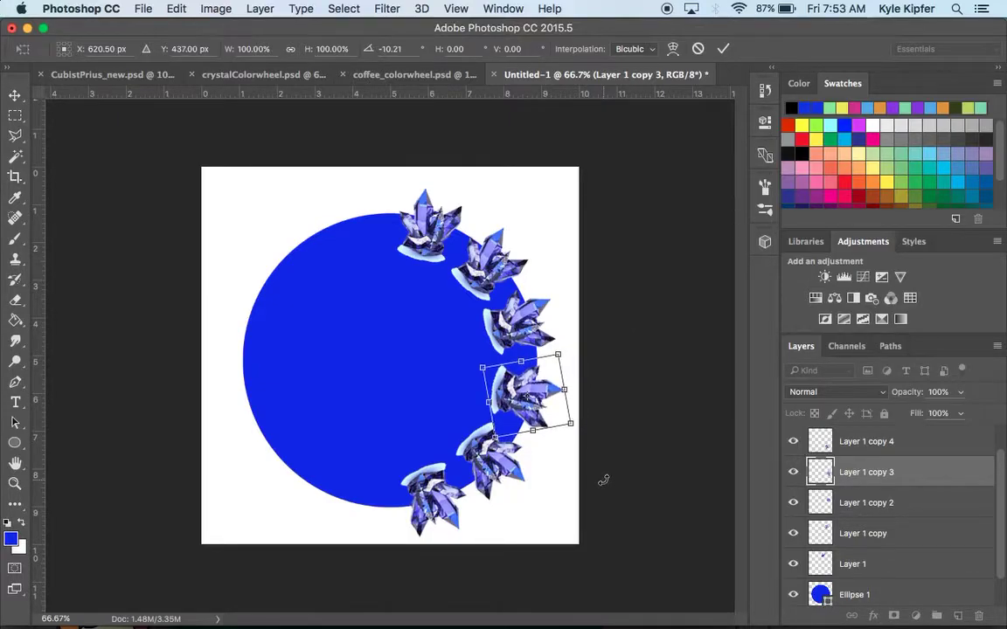
click(15, 93)
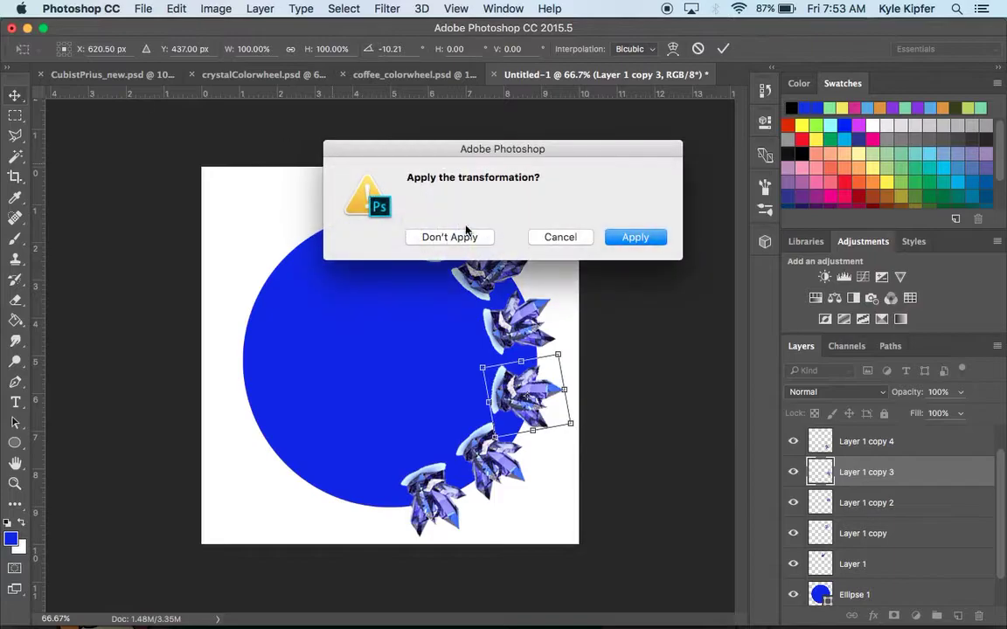
click(652, 236)
click(529, 529)
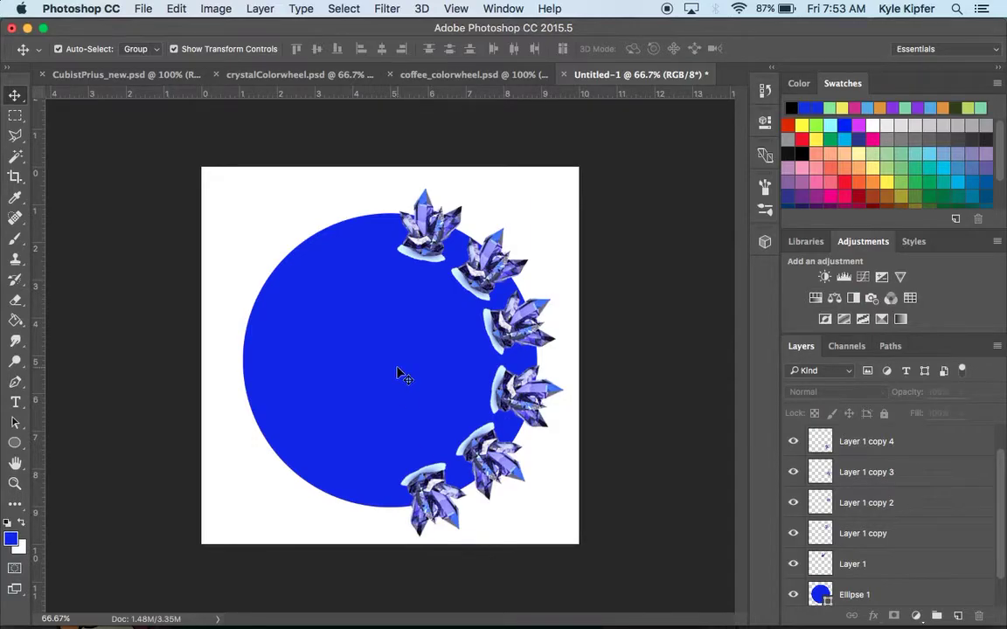
click(419, 231)
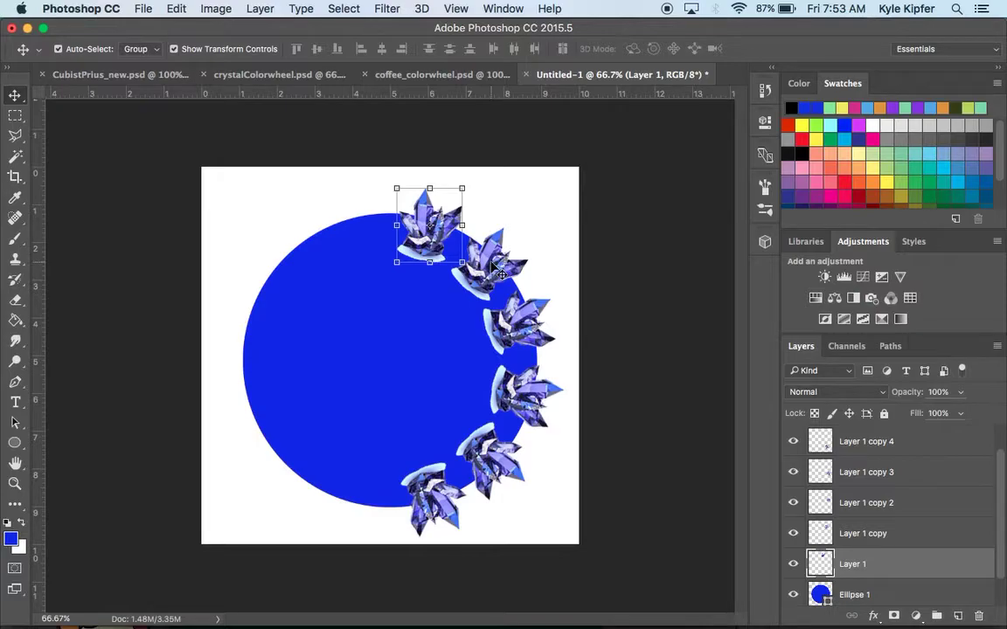
shift+click(501, 274)
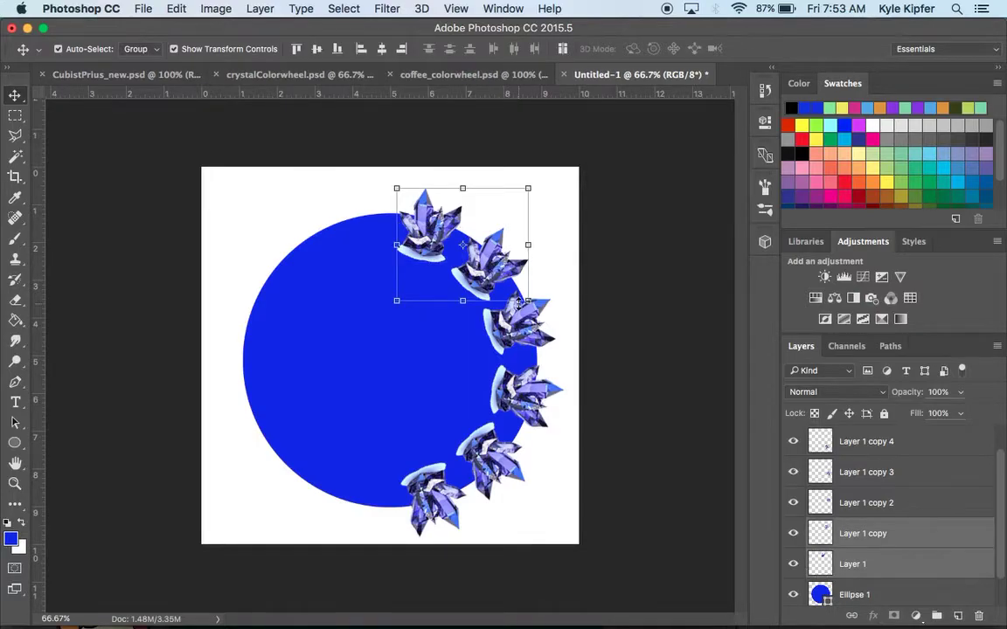
shift+click(533, 339)
shift+click(544, 406)
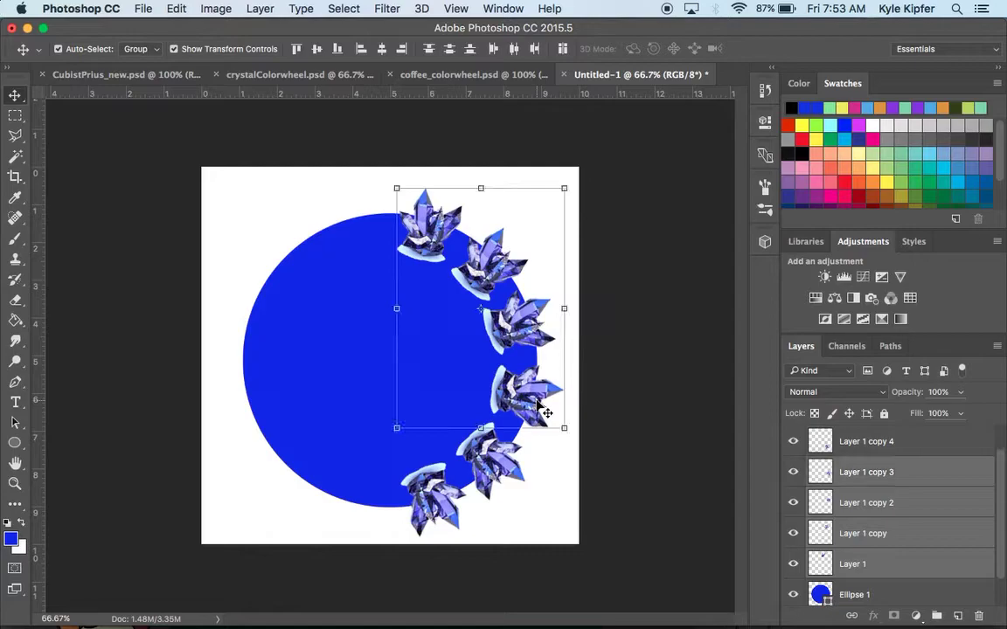
shift+click(502, 475)
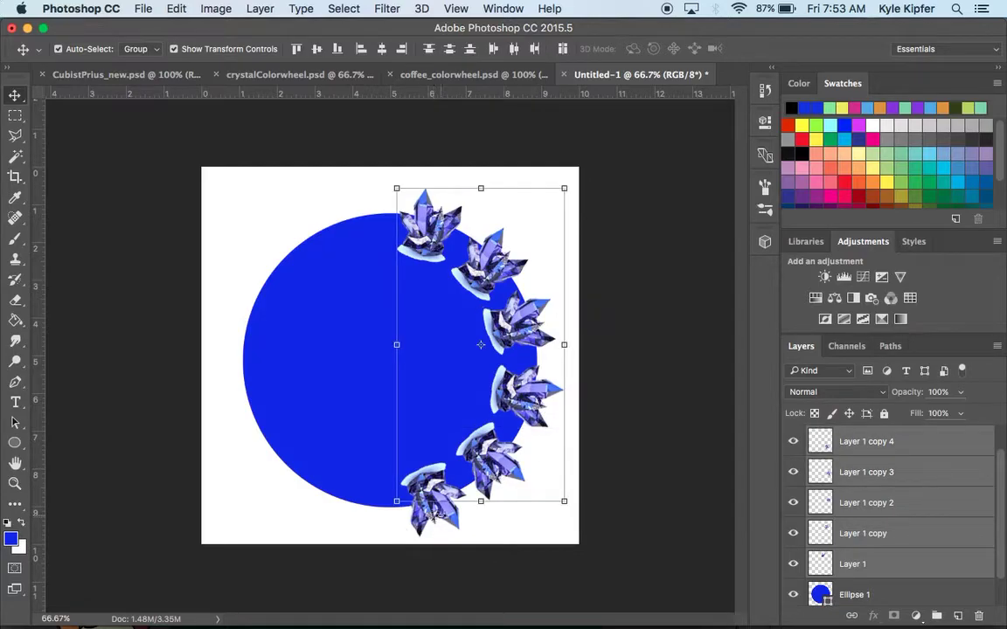
key(super+t)
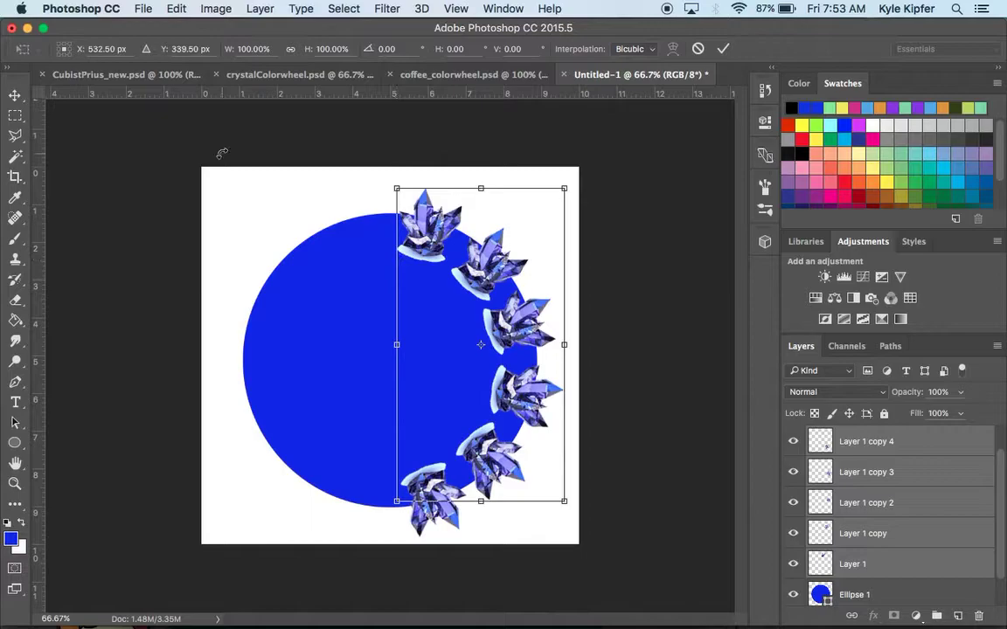
click(15, 94)
click(285, 230)
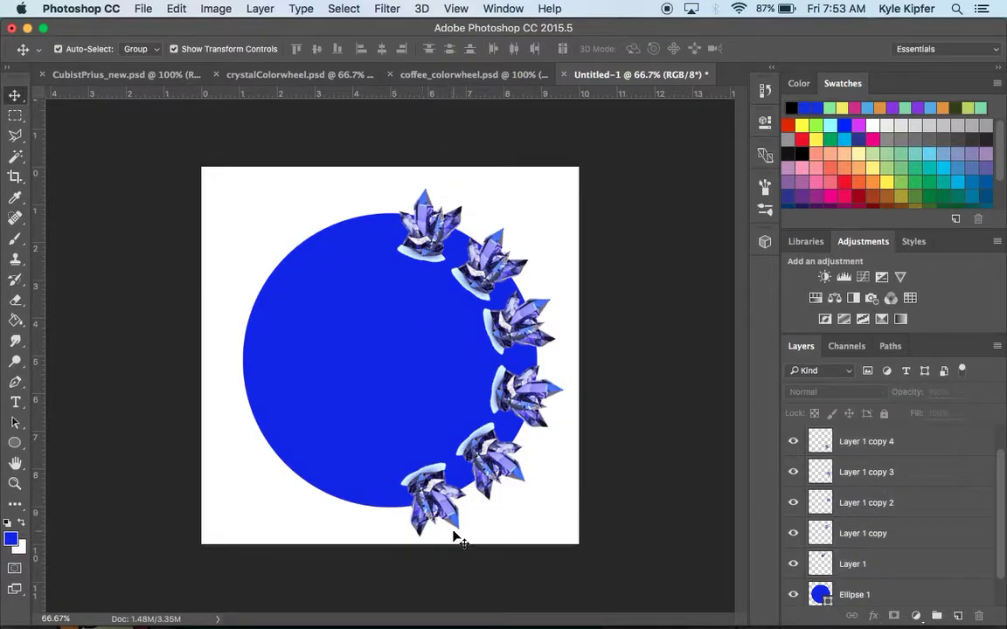
Select all six crystals on the circle's right side and duplicate them together over the circle's left half.
click(437, 512)
key(super+j)
shift+click(495, 479)
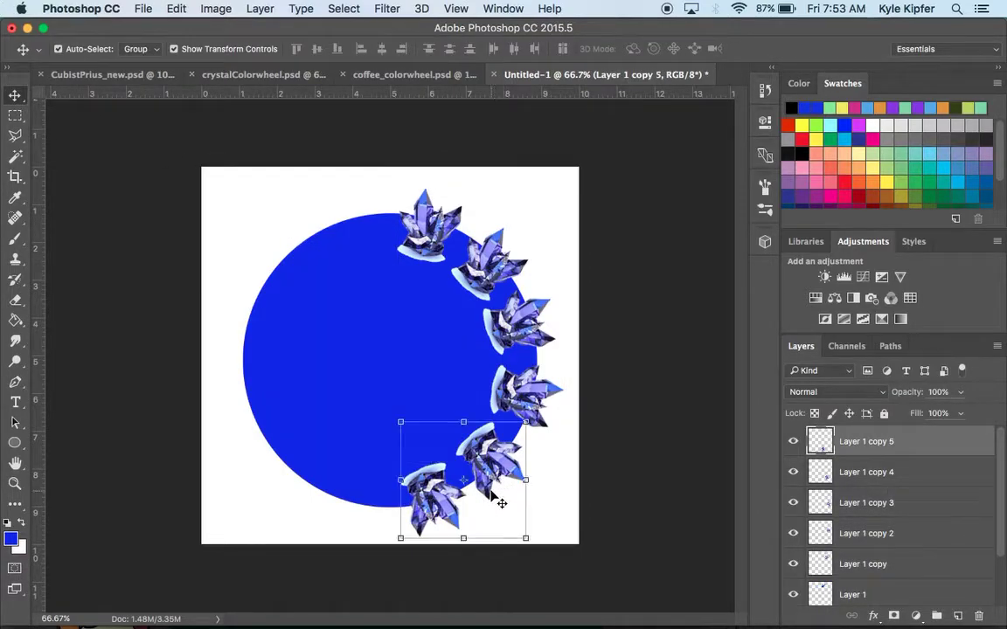
shift+click(524, 393)
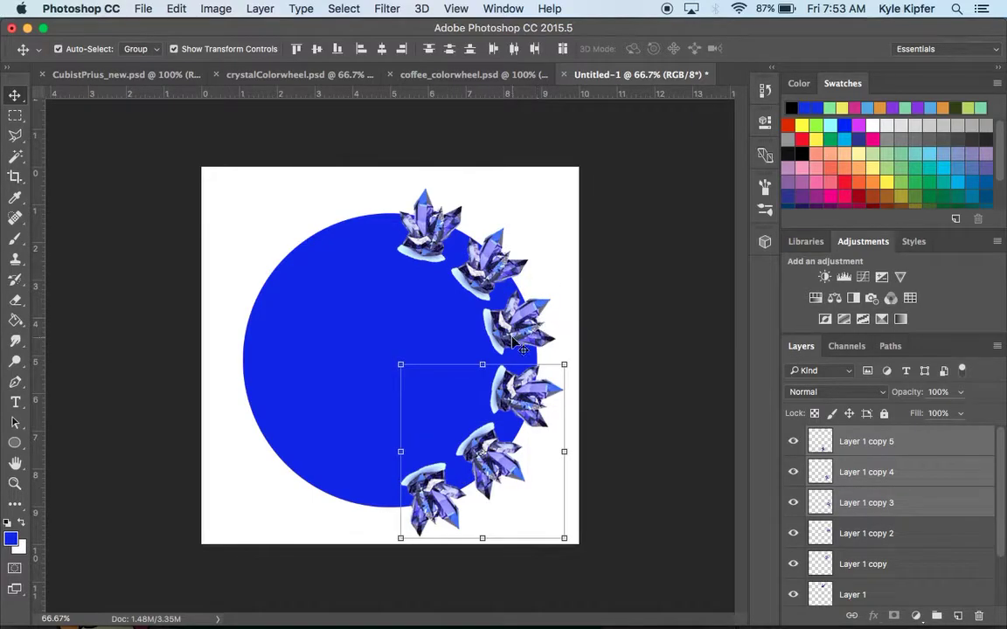
shift+click(472, 308)
shift+click(437, 234)
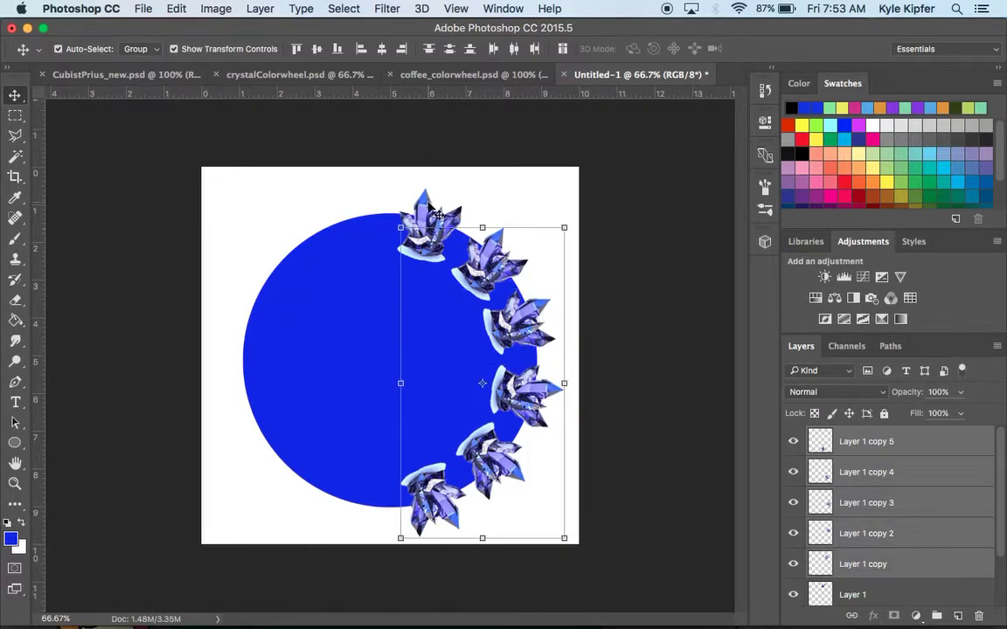
shift+click(430, 207)
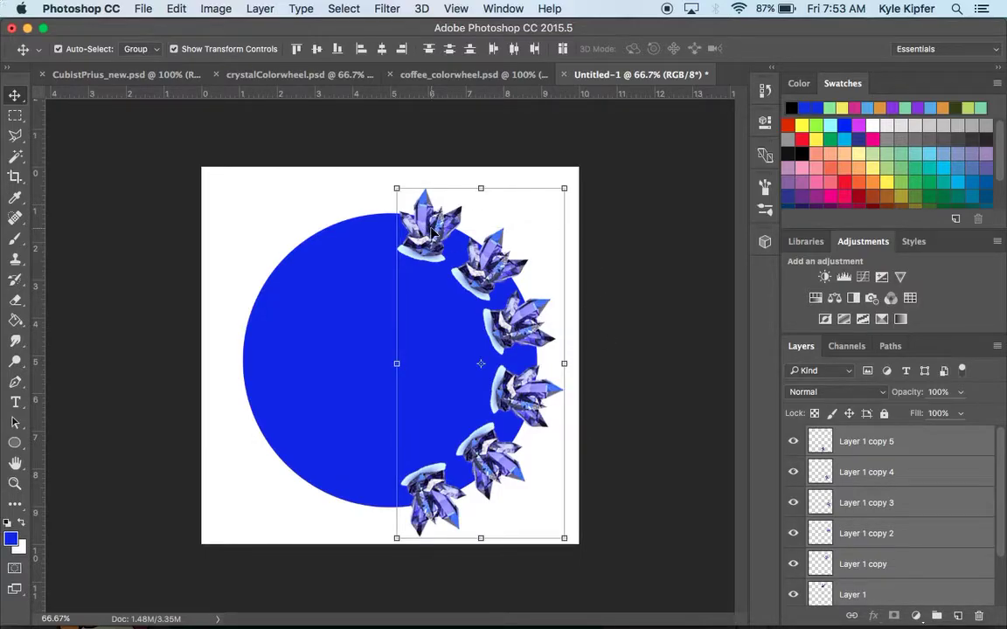
drag(433, 233, 293, 227)
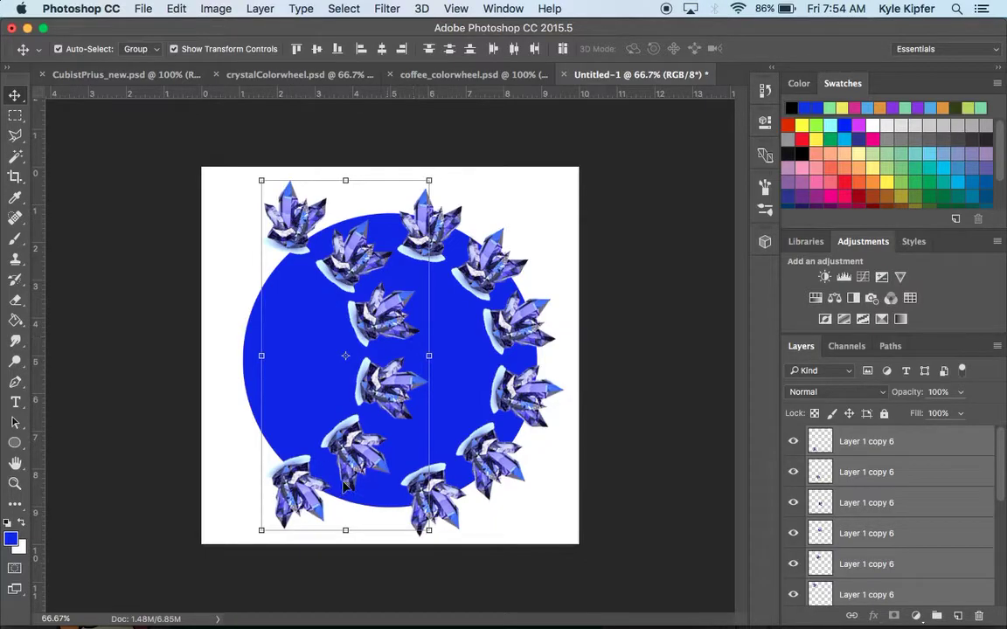
Rotate the six duplicated crystals -180°, align them with the circle's left edge to complete the ring, apply the transformation, and deselect.
click(252, 167)
drag(251, 167, 417, 503)
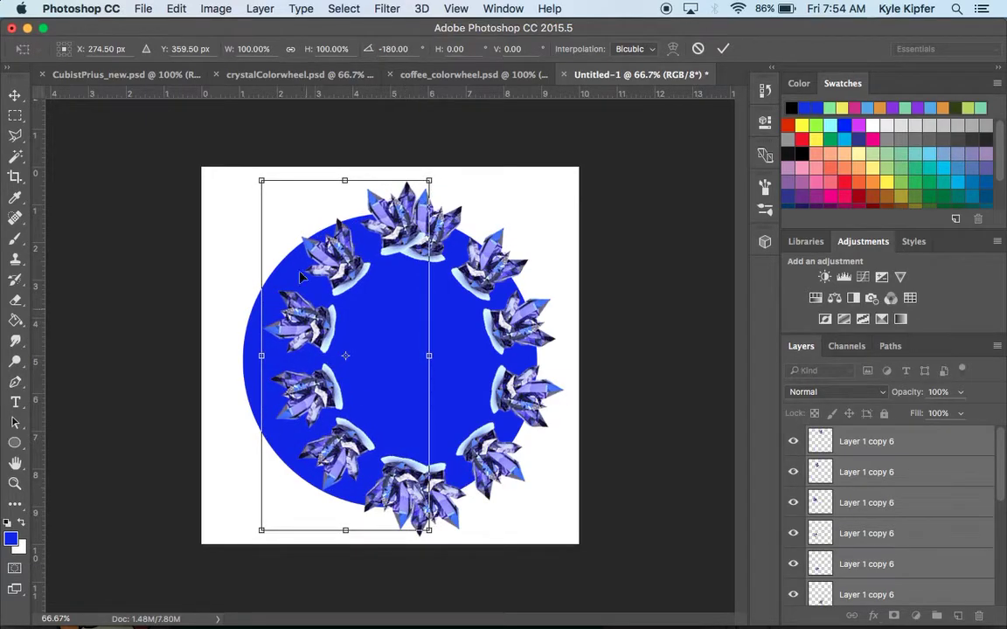
drag(313, 330, 276, 342)
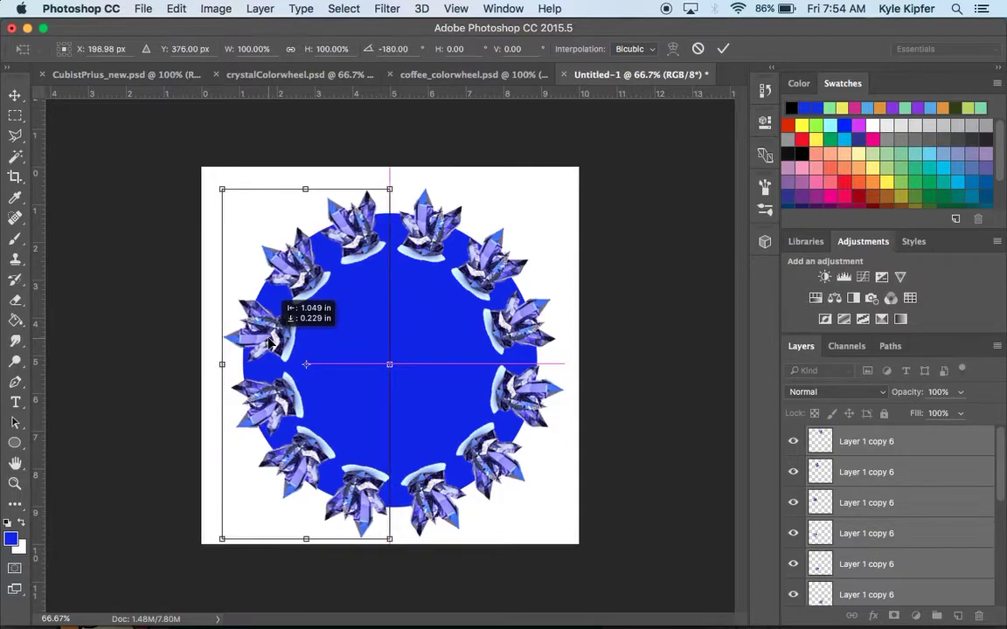
drag(270, 341, 269, 341)
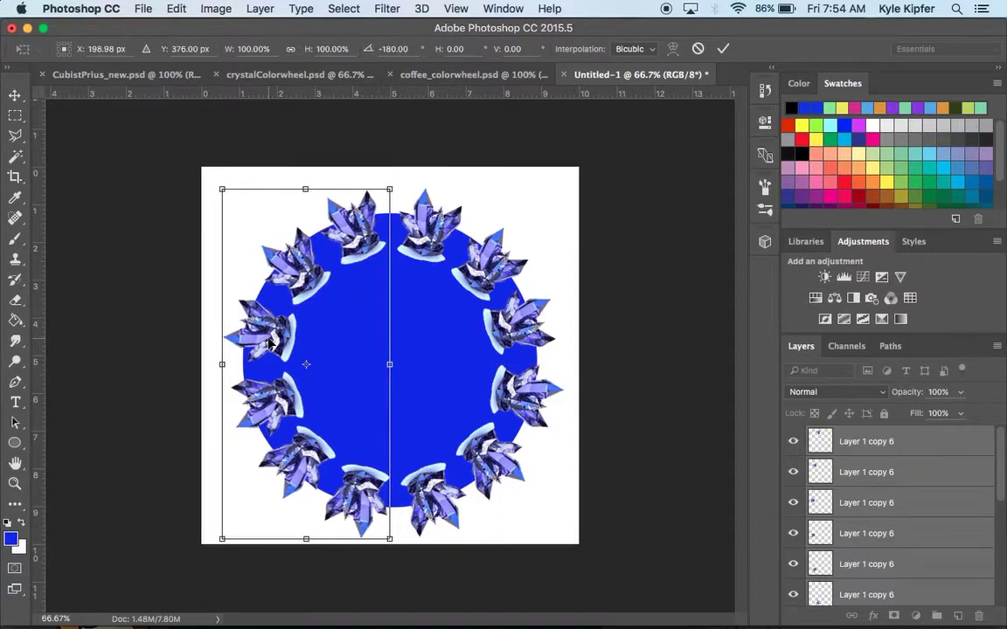
click(14, 94)
click(651, 237)
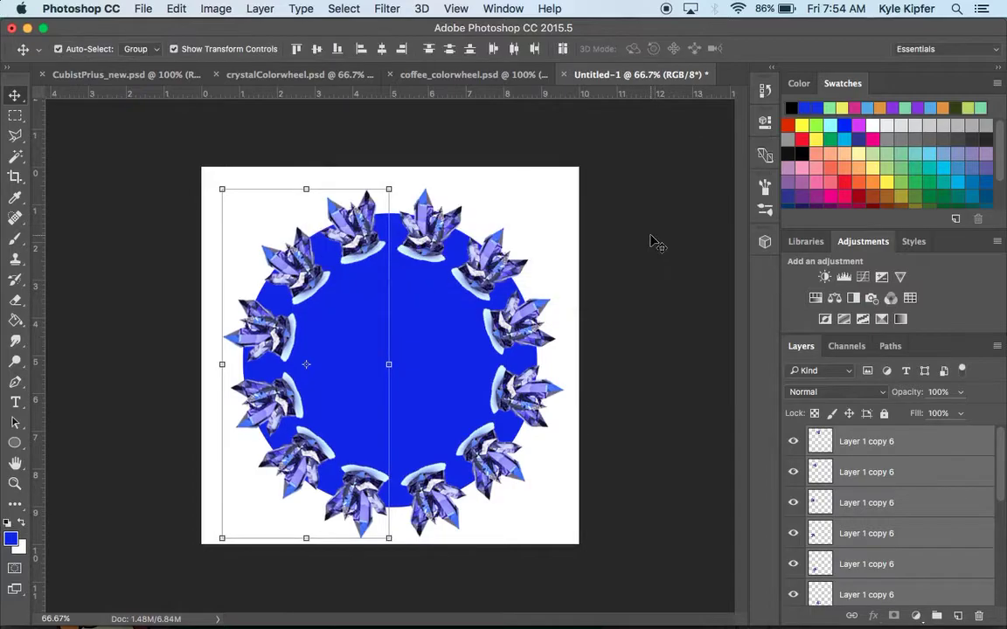
click(566, 188)
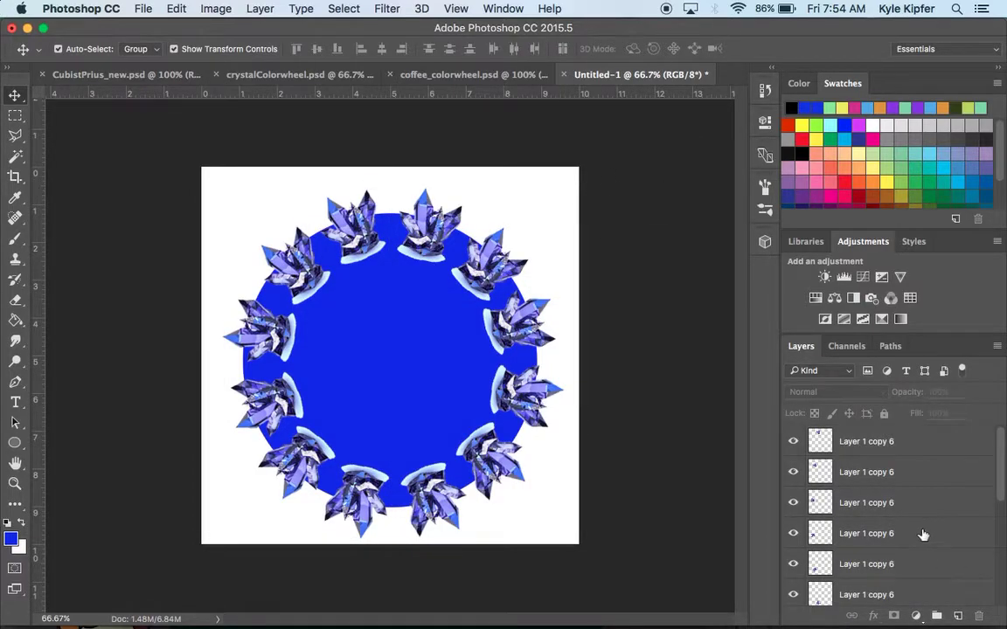
Hide the blue guide circle's layer, Ellipse 1.
scroll(921, 535, down, 10)
click(887, 559)
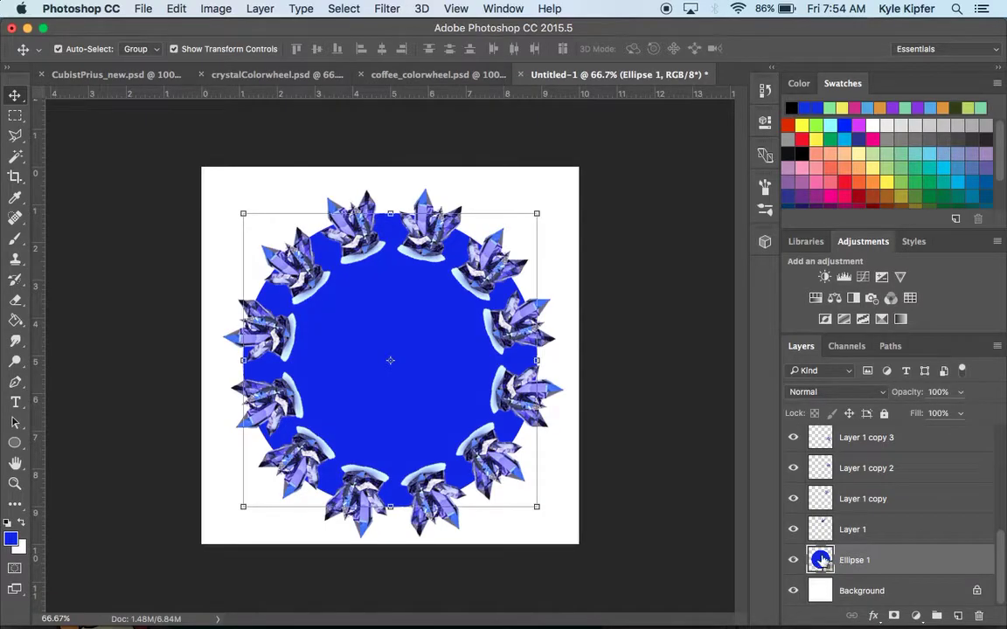
click(792, 560)
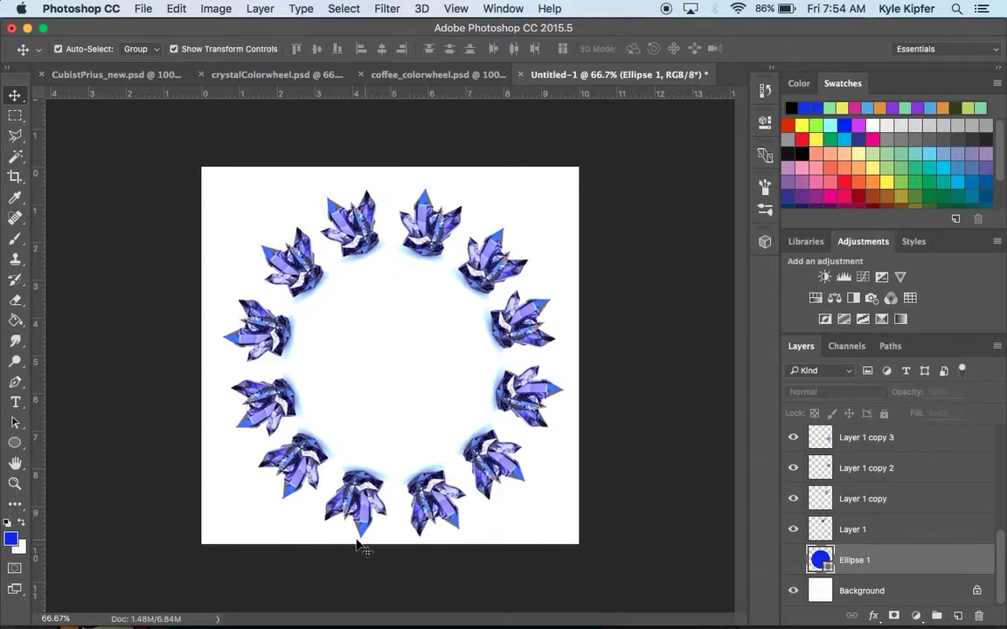
Select all twelve crystals, nudge the ring slightly up and left to center it on the canvas, and deselect.
drag(210, 172, 577, 544)
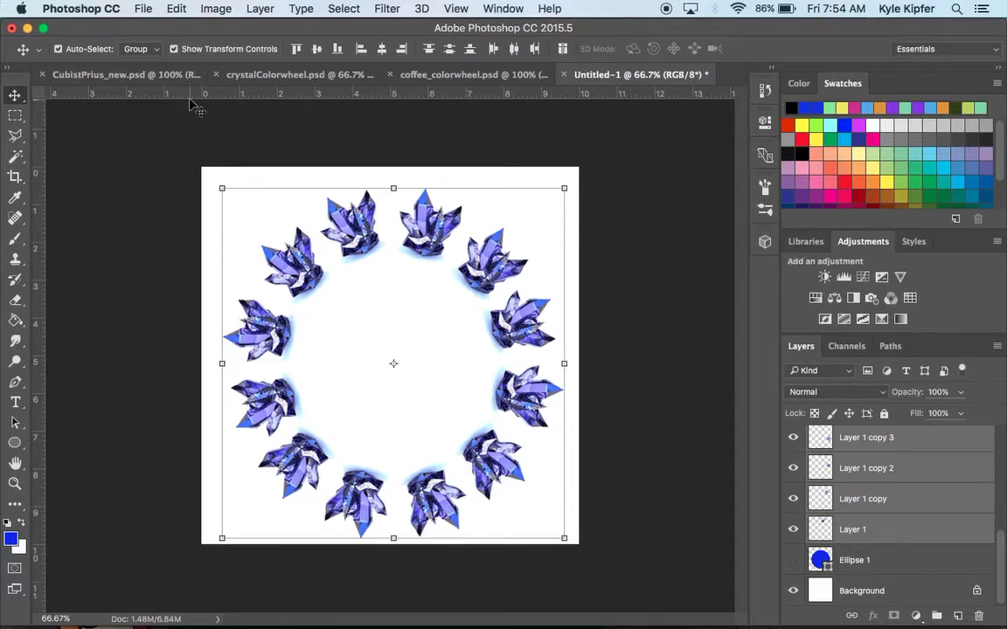
key(super+alt+shift+t)
key(super+alt+shift+t)
key(super+alt+shift+t)
key(super+alt+shift+t)
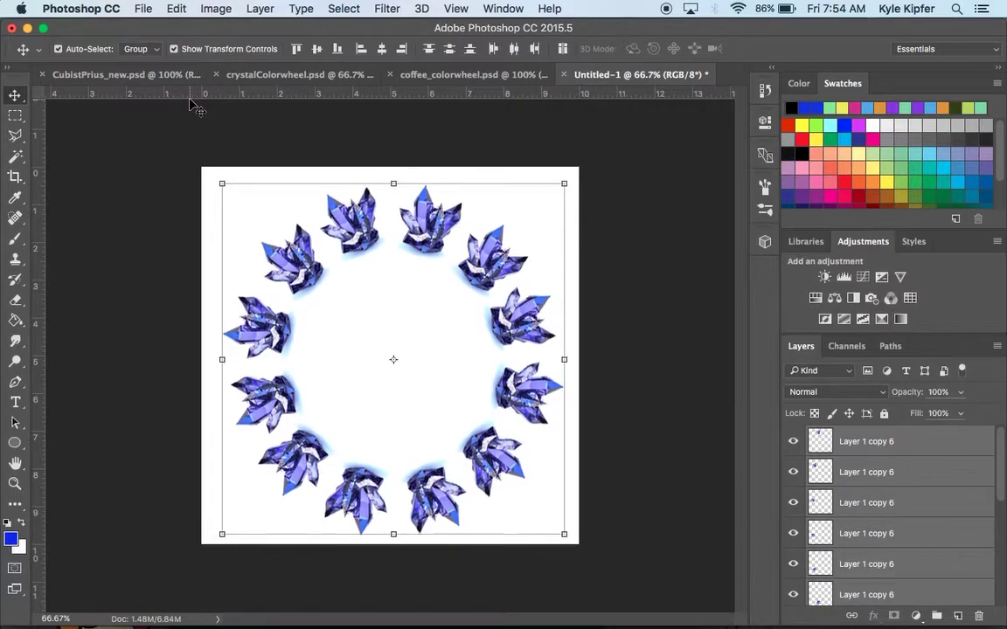
key(super+alt+shift+t)
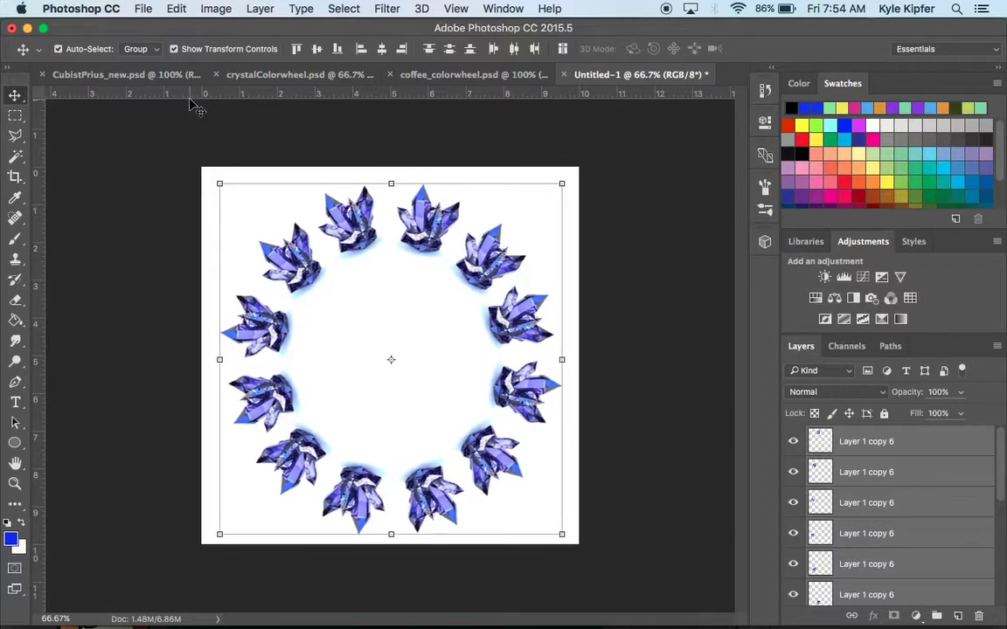
key(super+alt+shift+t)
key(super+alt+shift+t)
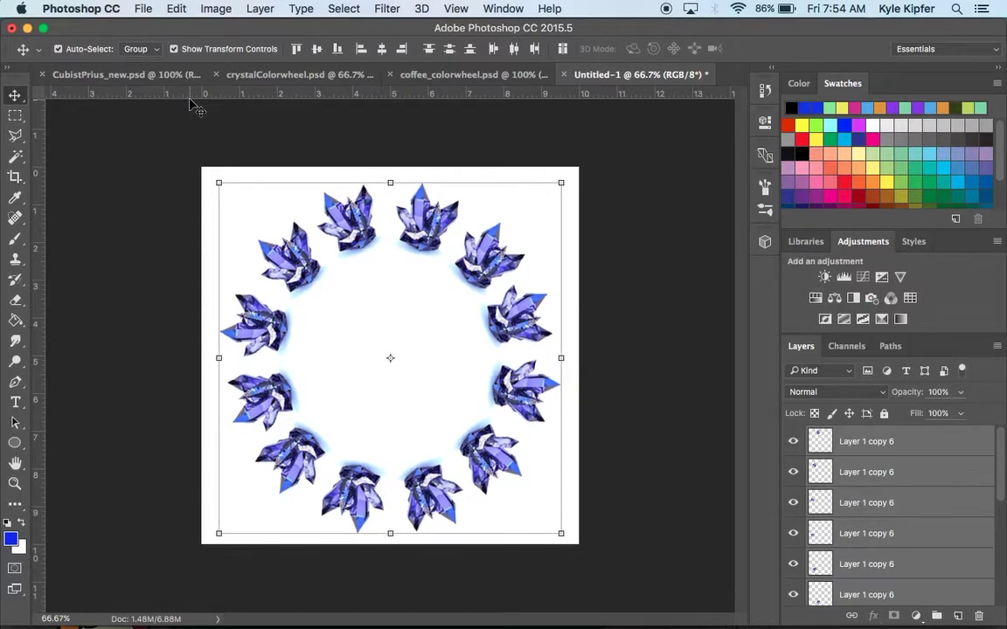
click(506, 148)
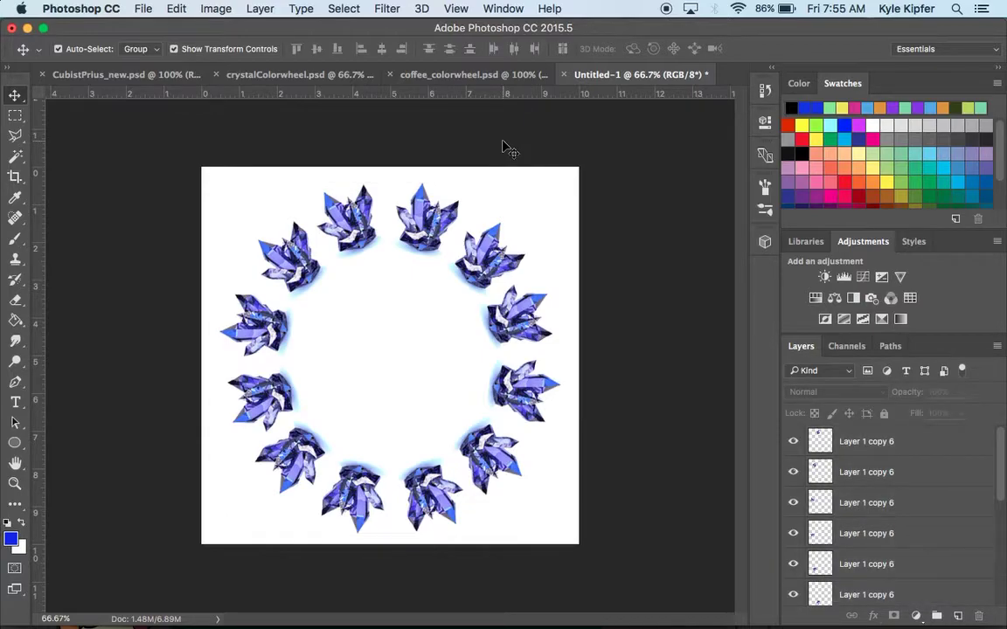
Colorize the crystal just left of the ring's top center red using Hue/Saturation, with hue 0 and saturation 80.
click(359, 216)
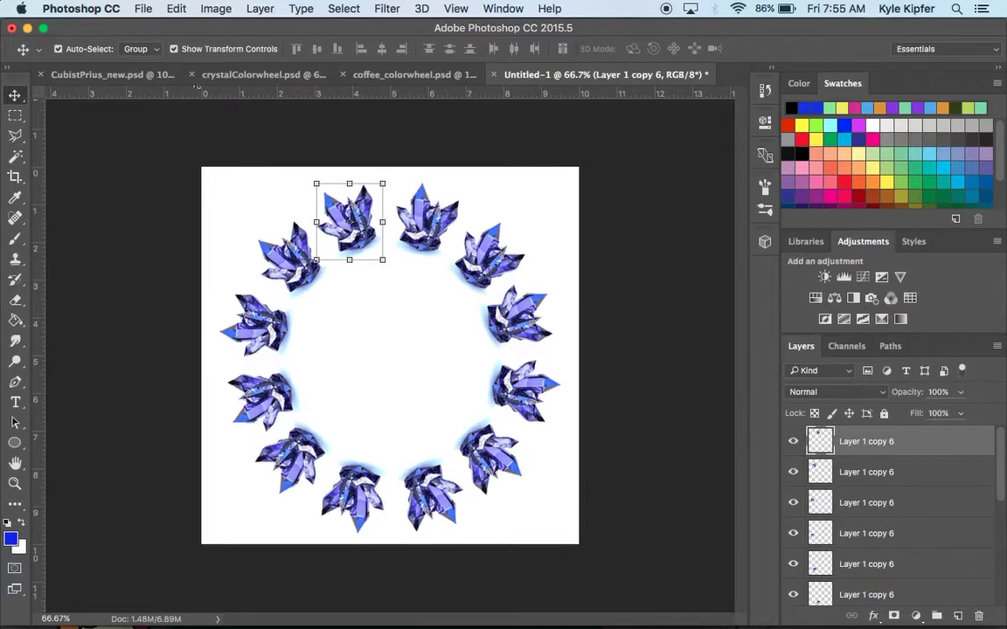
click(216, 7)
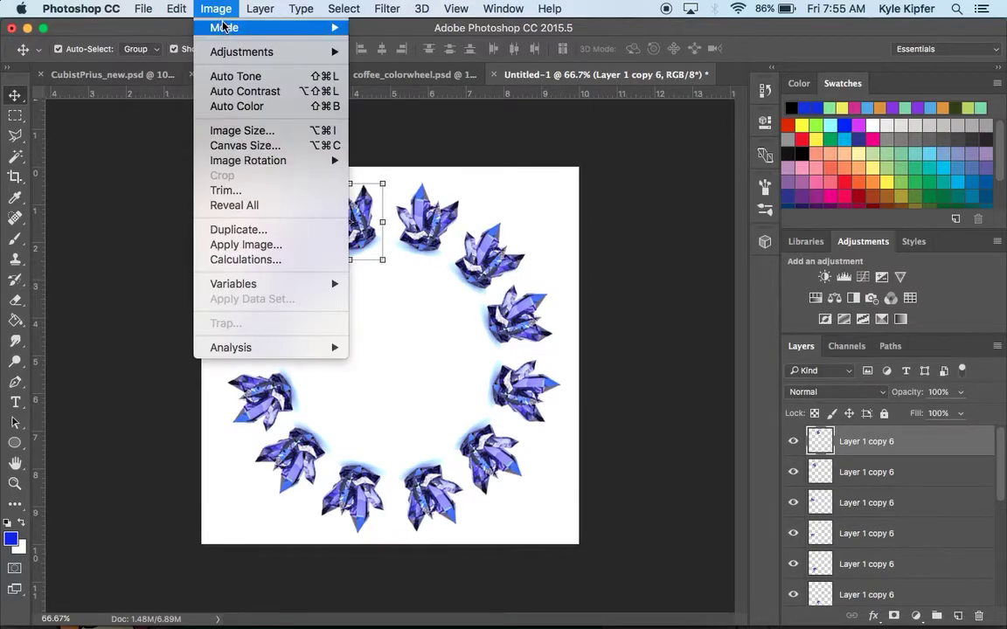
mouse_move(234, 54)
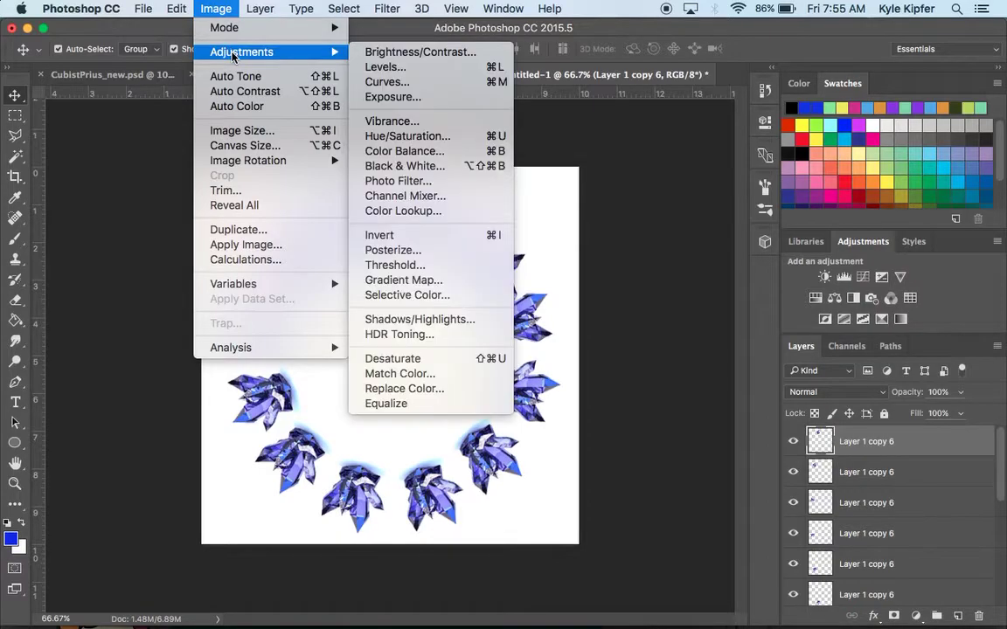
click(437, 139)
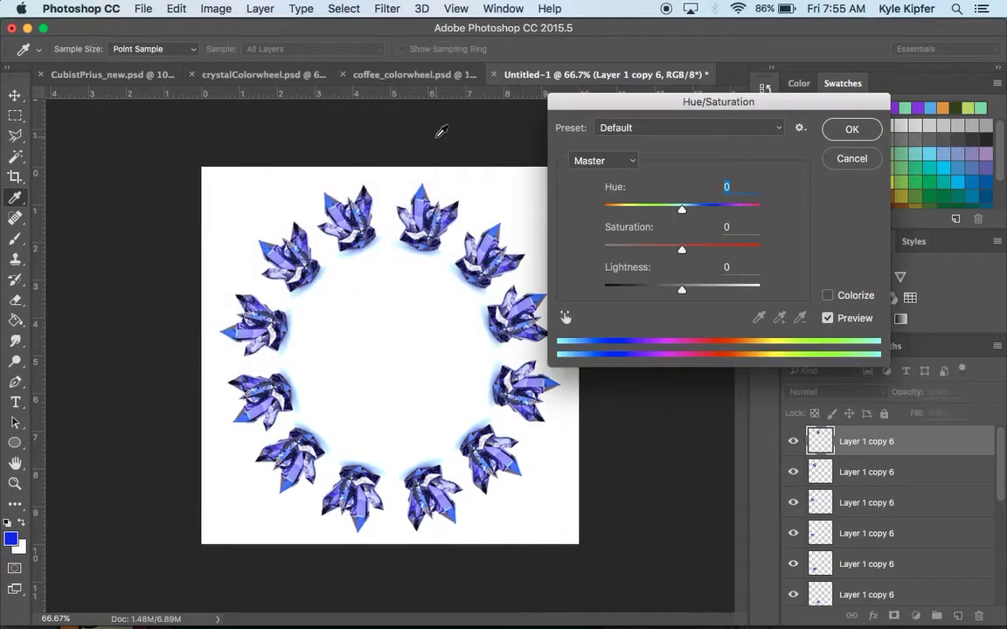
click(828, 297)
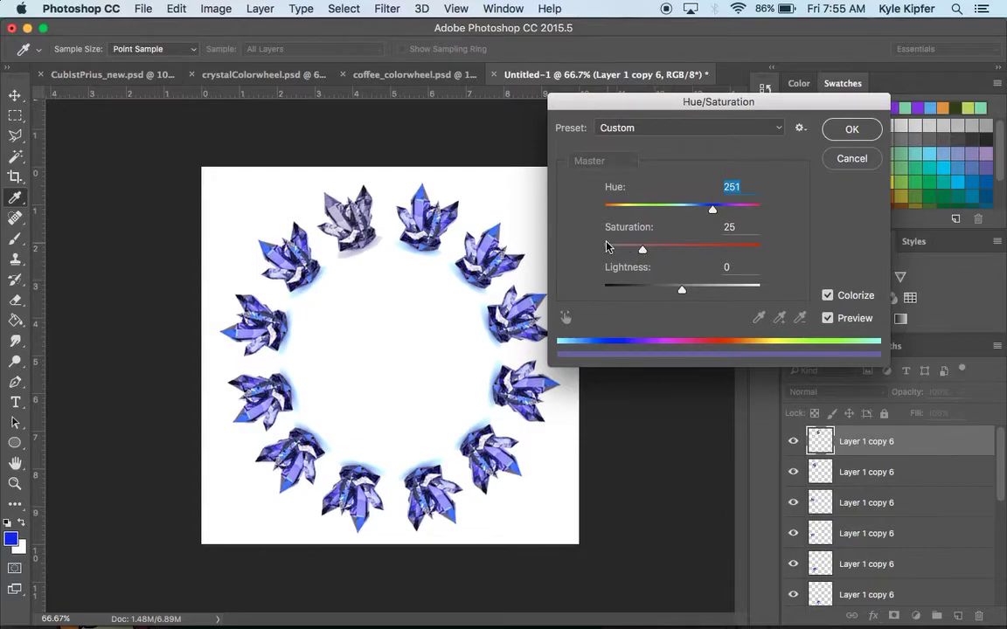
drag(642, 252, 730, 252)
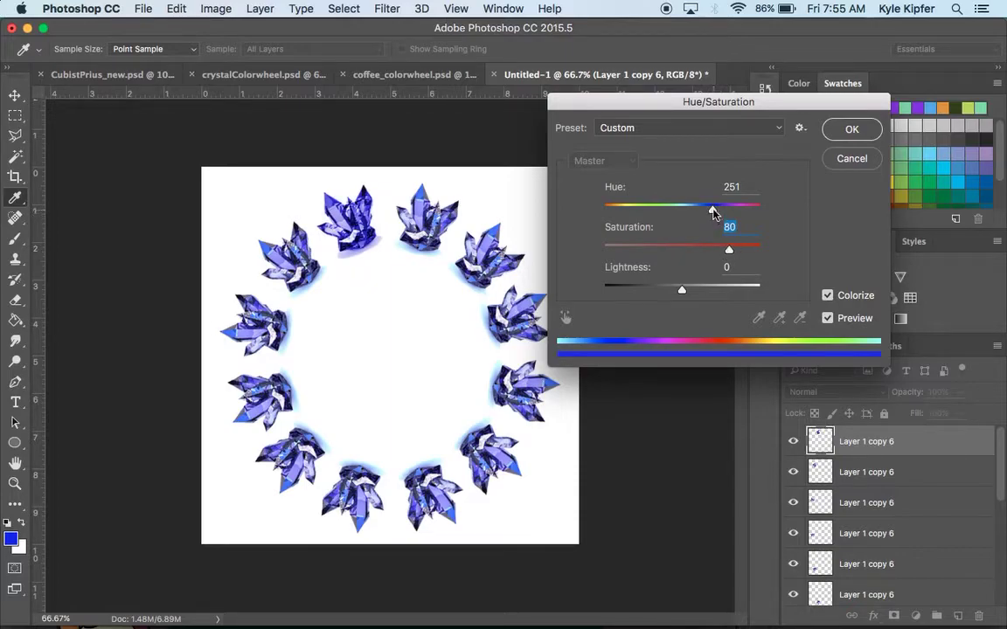
click(713, 209)
drag(713, 211, 546, 217)
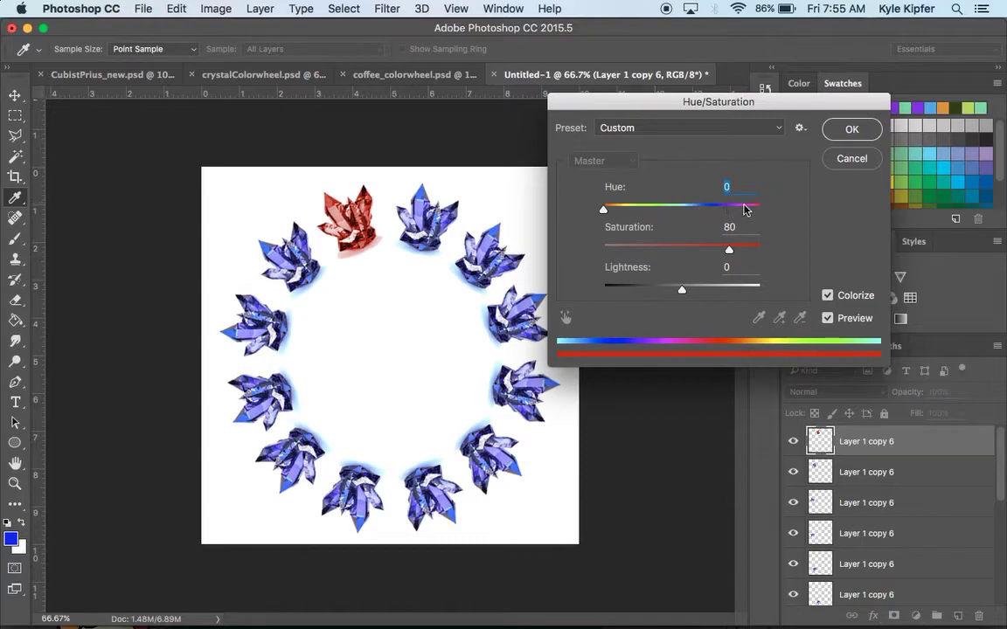
click(865, 130)
Colorize the crystal just right of the ring's top center orange using Hue/Saturation, with hue 16 and saturation 80.
click(425, 215)
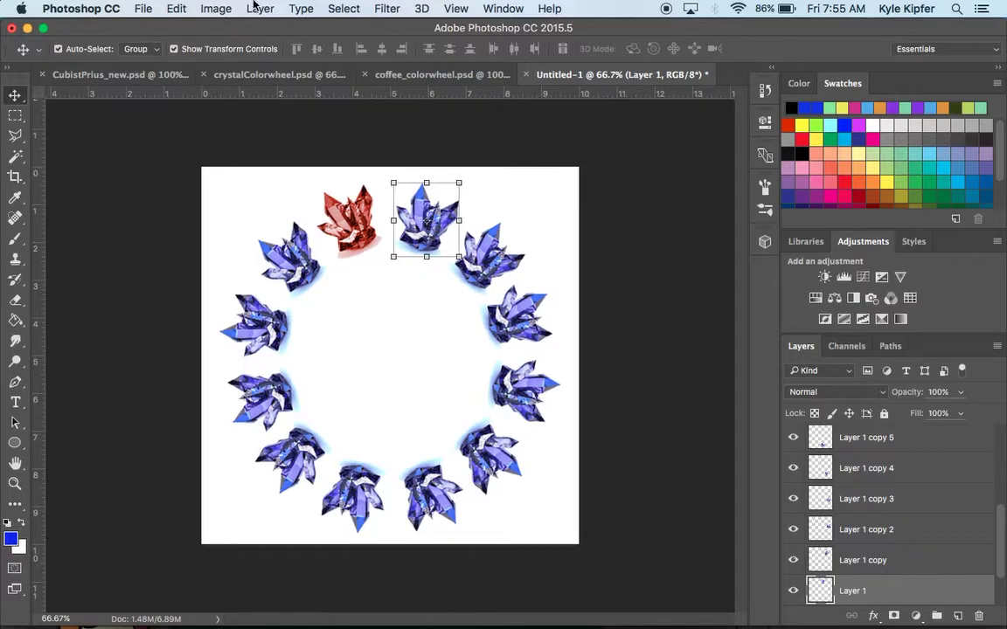
click(216, 8)
mouse_move(210, 53)
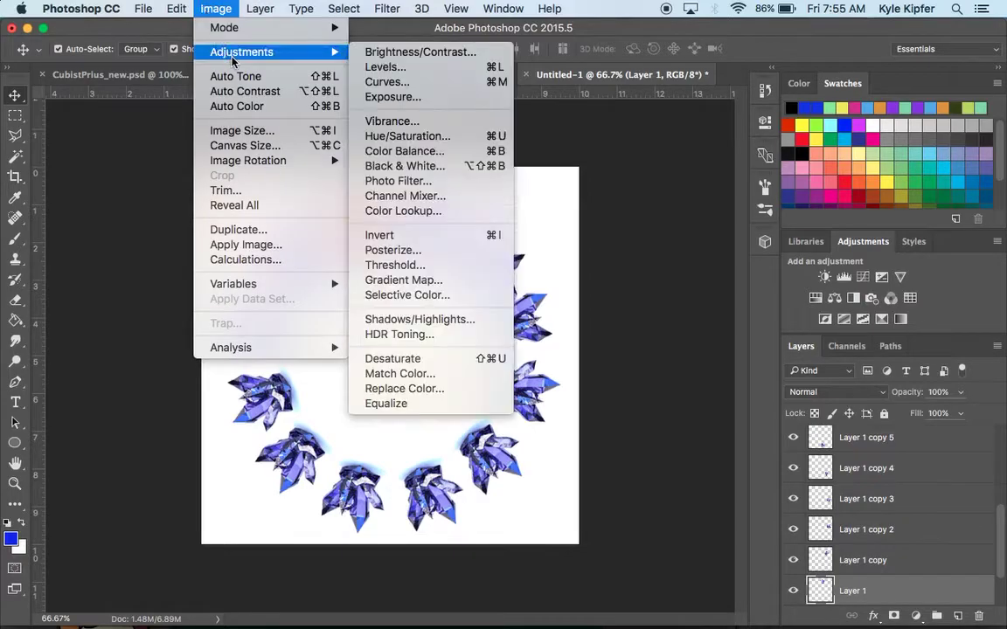
click(416, 140)
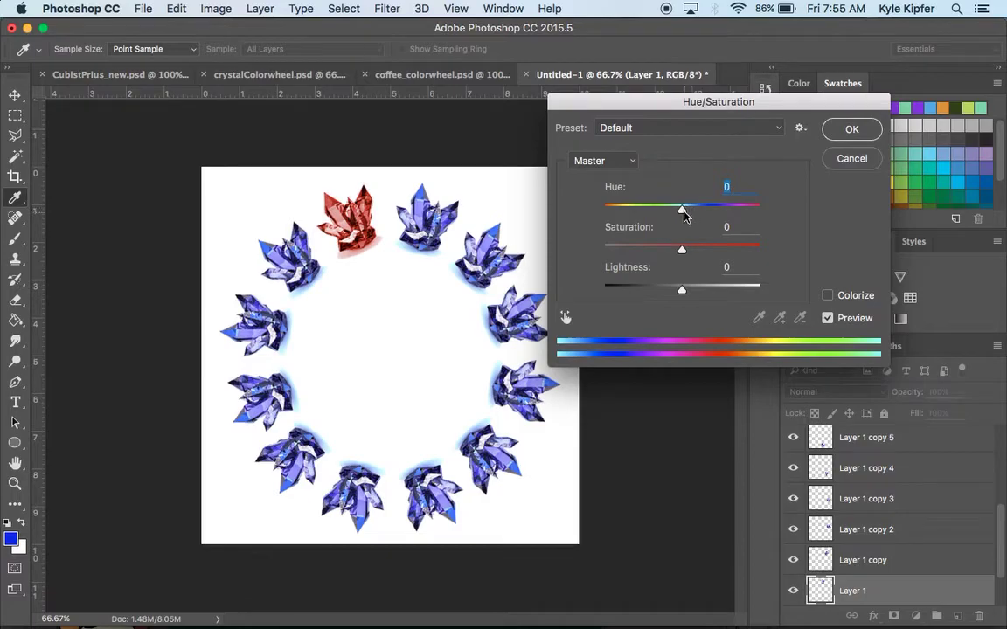
click(831, 295)
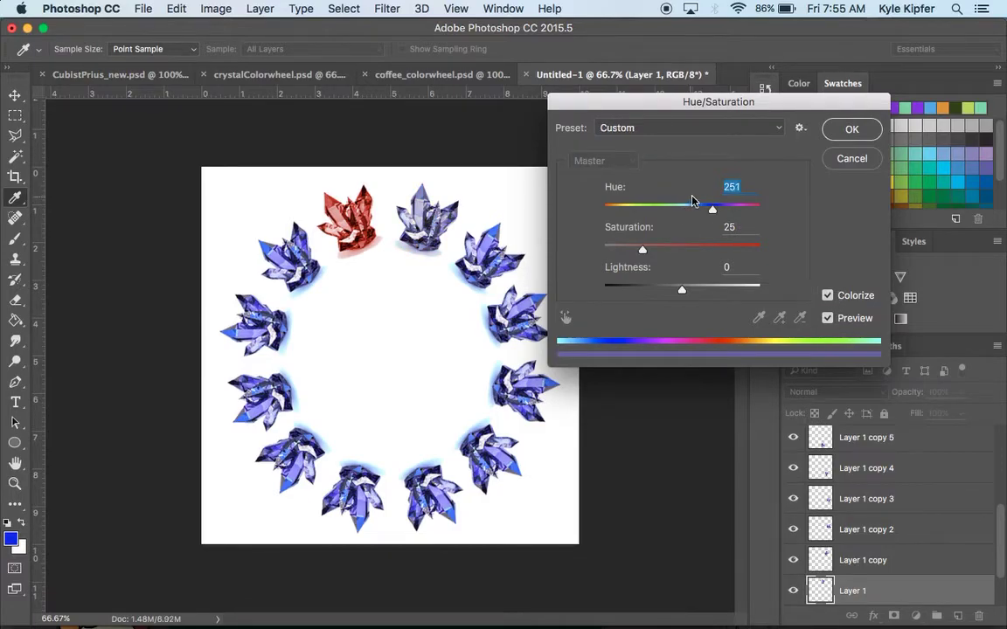
drag(643, 252, 729, 255)
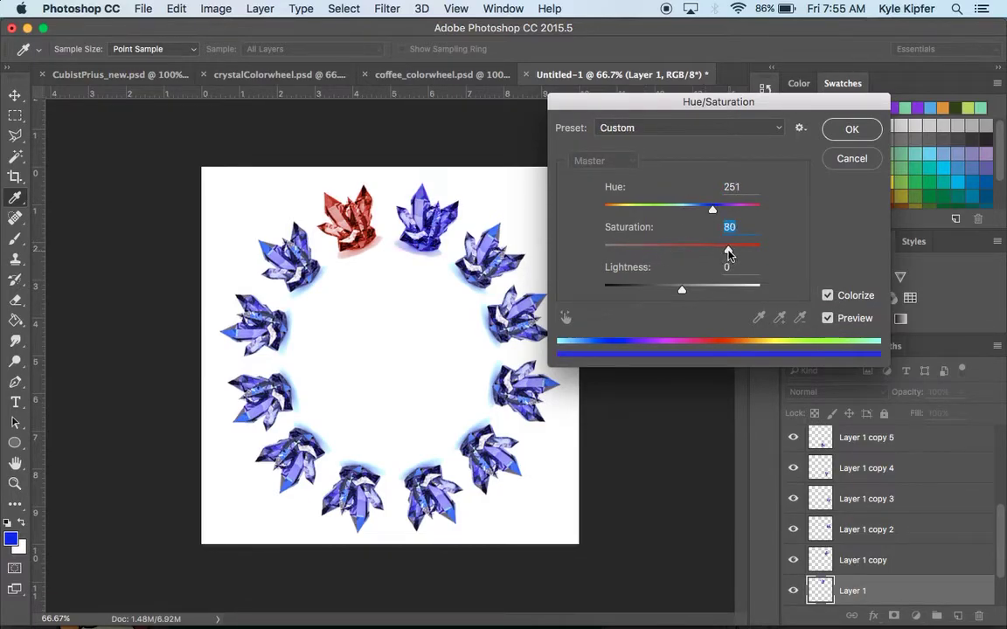
drag(711, 211, 611, 219)
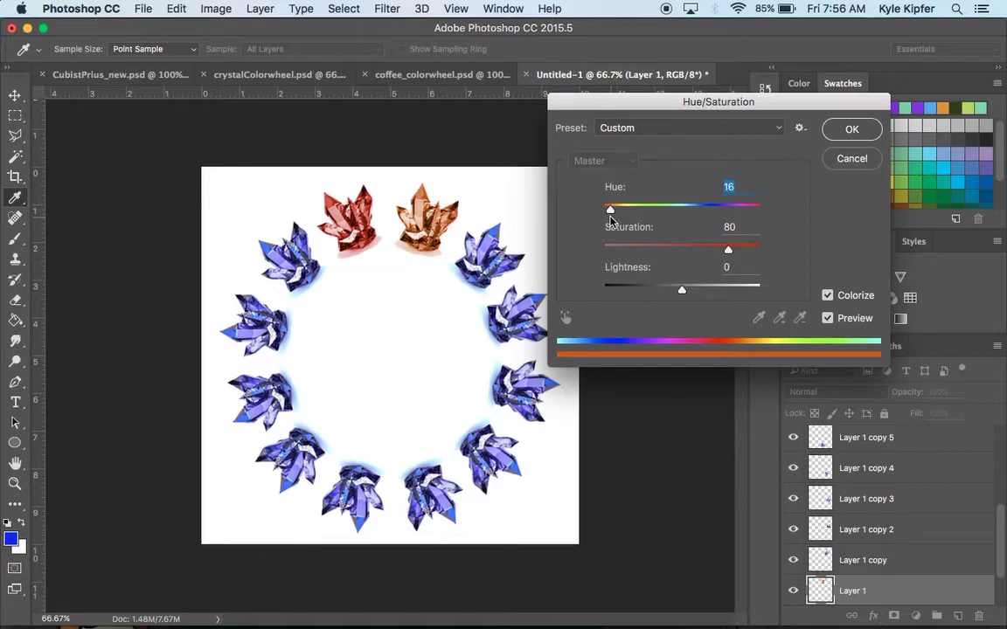
drag(610, 219, 610, 220)
click(848, 129)
key(v)
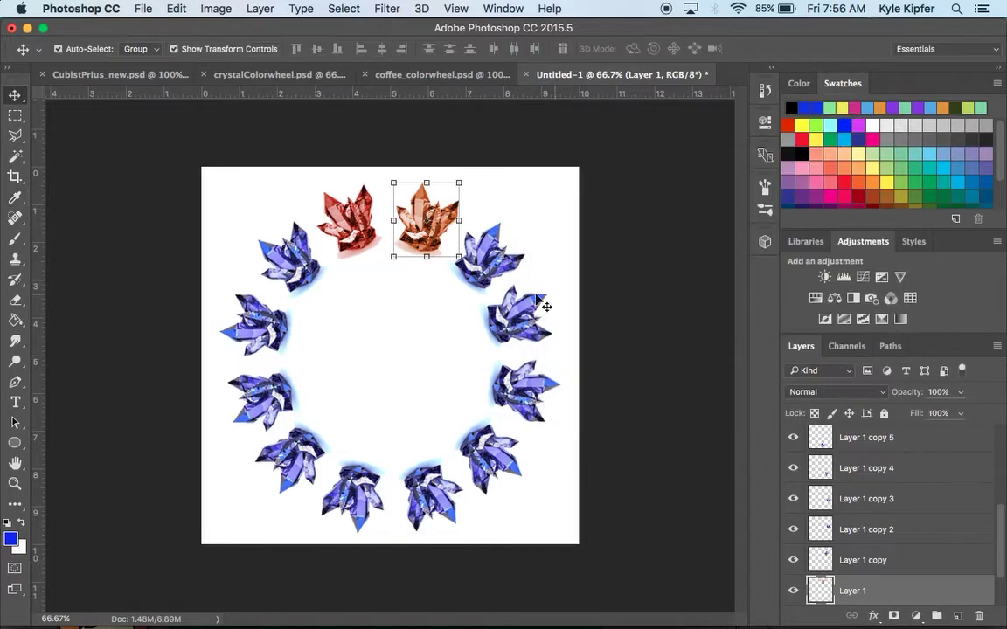
Colorize the next crystal clockwise after the orange one yellow-orange using Hue/Saturation, with a strongly raised saturation.
click(496, 259)
click(176, 8)
mouse_move(209, 8)
mouse_move(248, 52)
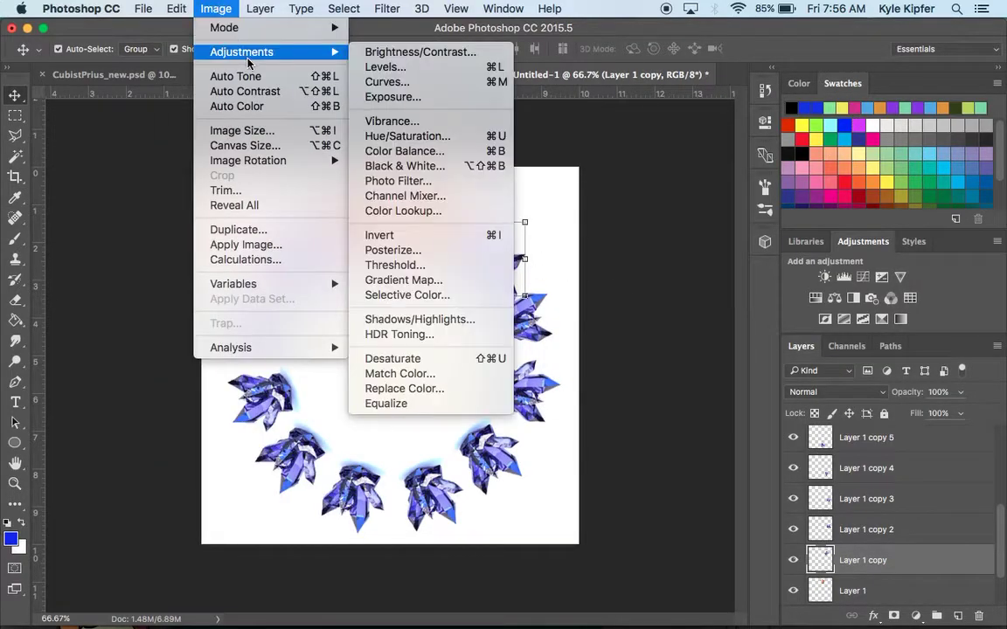
click(432, 136)
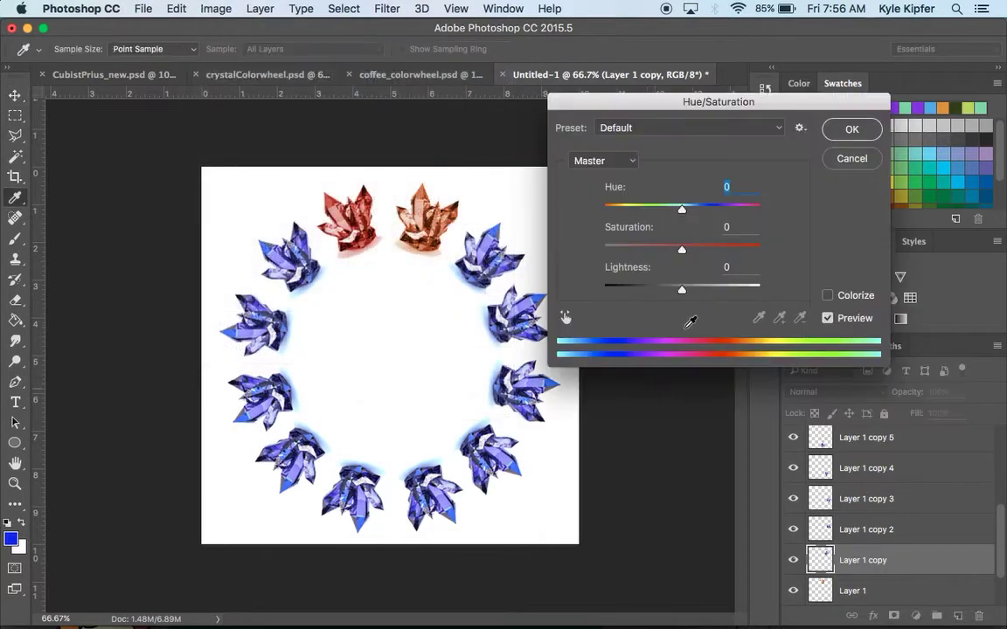
click(827, 295)
drag(713, 211, 622, 213)
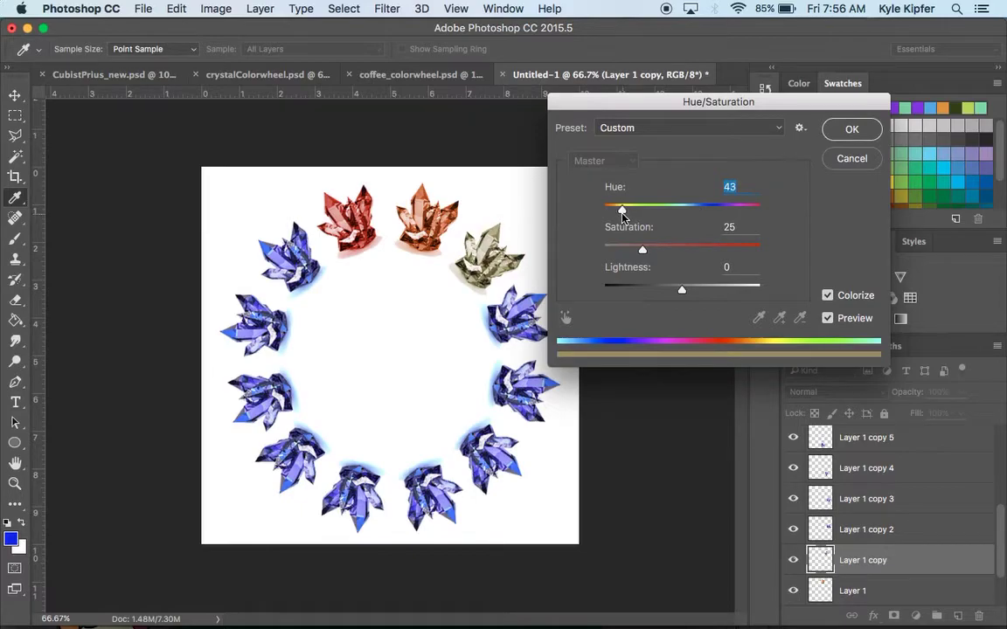
drag(643, 252, 731, 254)
drag(623, 211, 617, 211)
click(852, 130)
key(v)
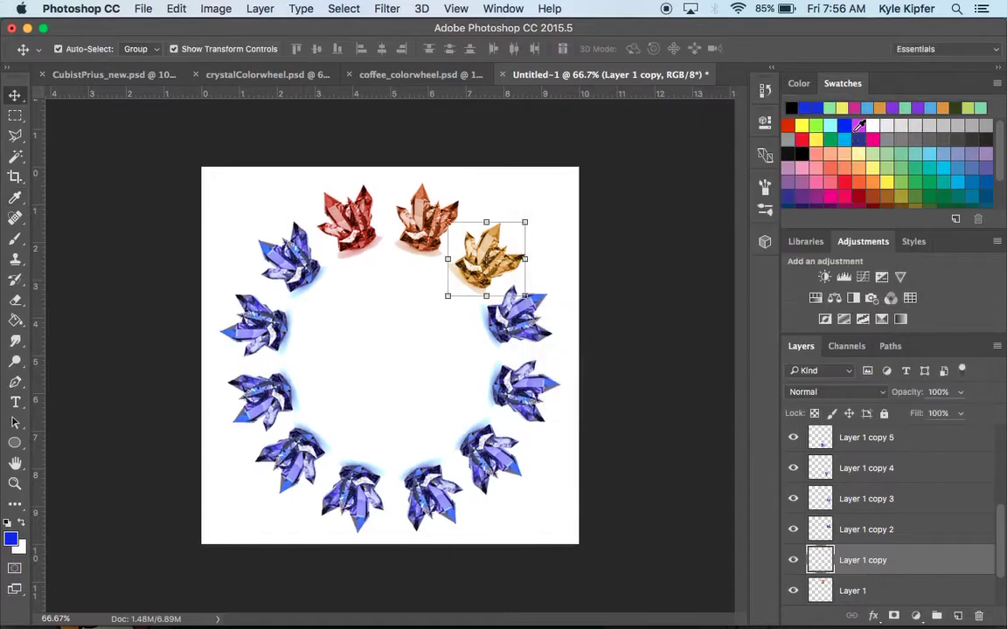
key(ctrl+t)
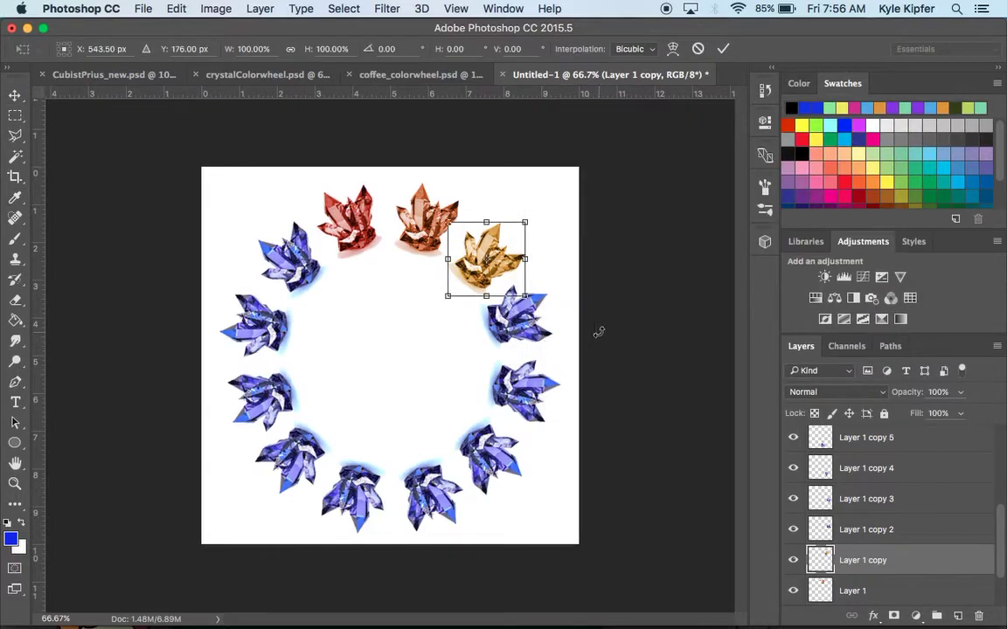
key(Return)
Colorize the upper crystal on the ring's right side yellow using Hue/Saturation, with hue 52 and saturation 79.
click(472, 295)
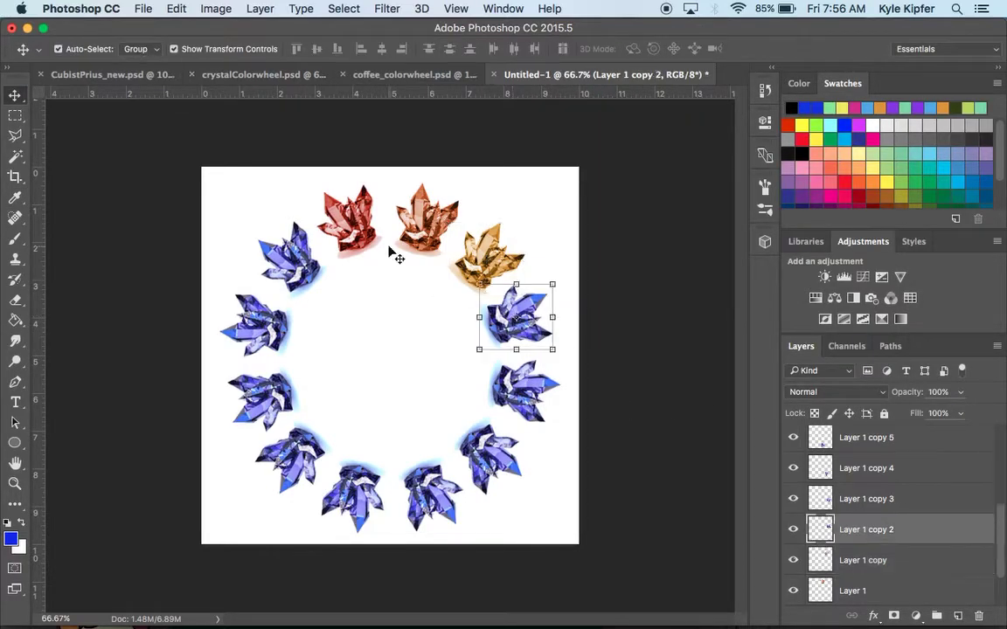
click(218, 8)
mouse_move(222, 50)
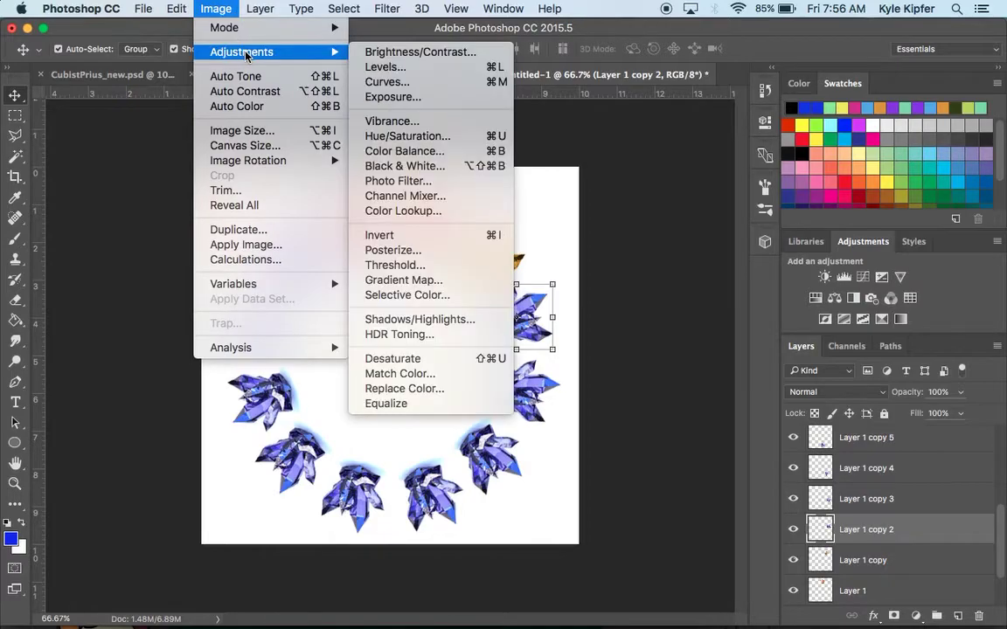
click(440, 139)
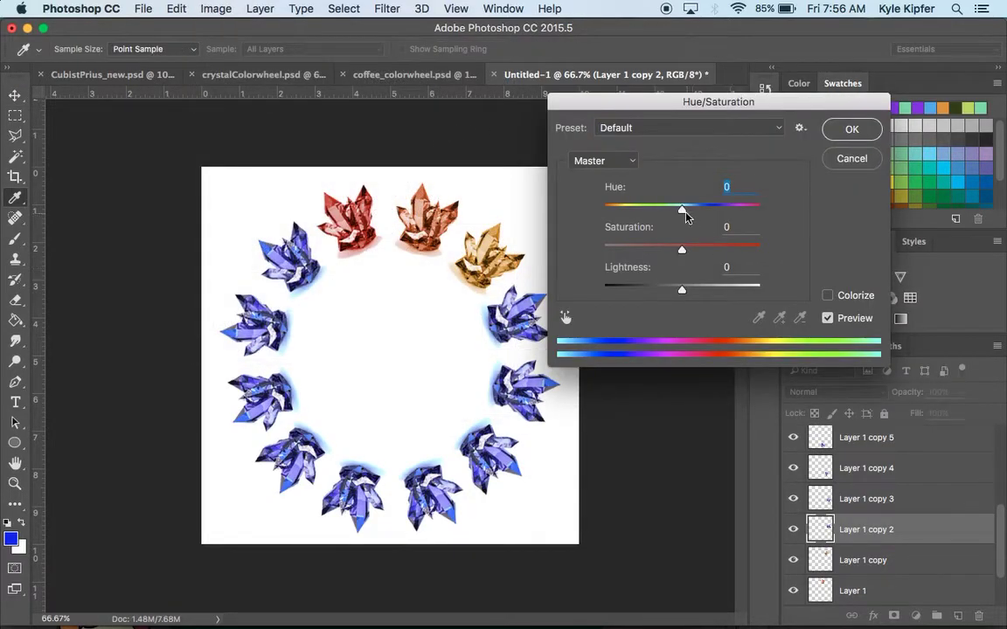
click(827, 298)
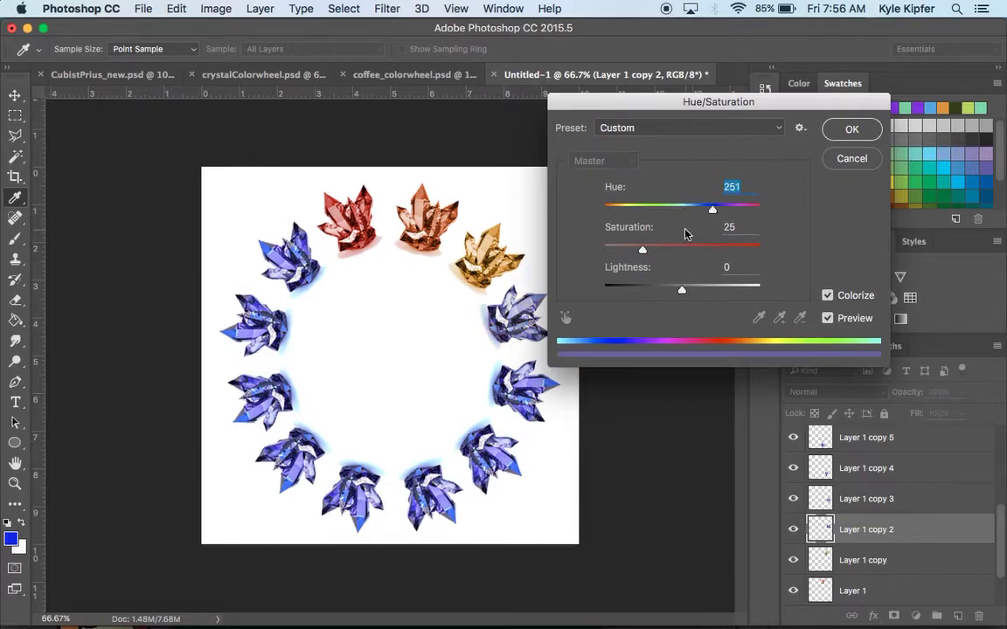
drag(643, 254, 734, 254)
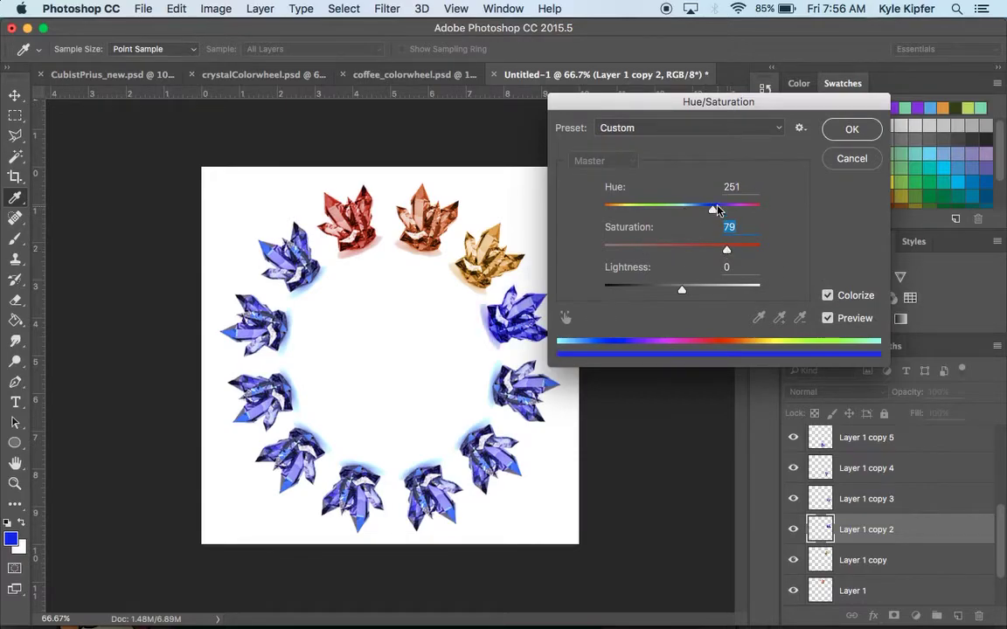
drag(715, 213, 626, 218)
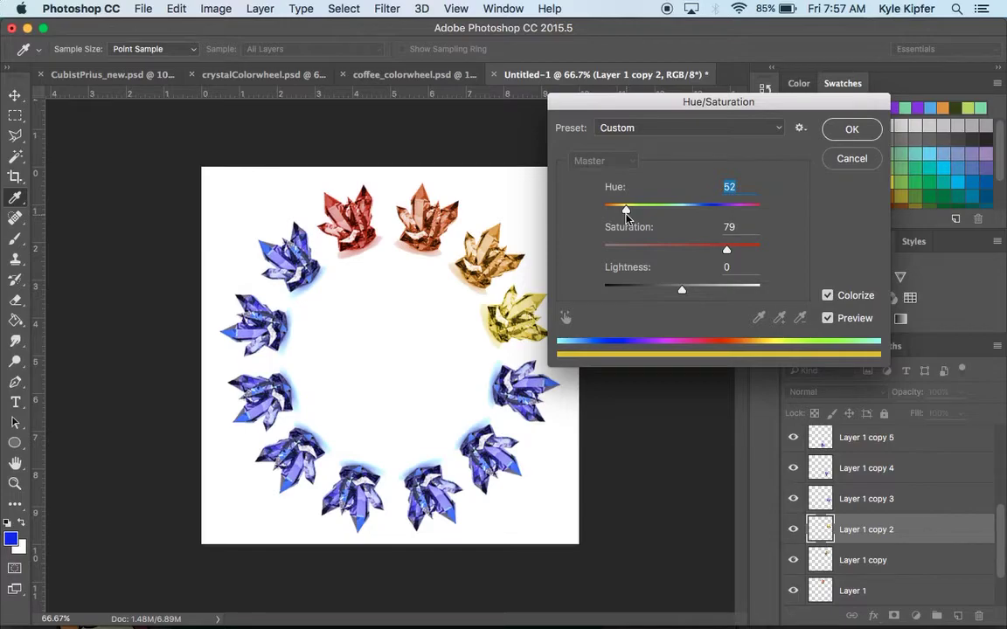
click(852, 130)
key(v)
Colorize the crystal directly below the yellow one yellow-green using Hue/Saturation, with hue 79 and saturation 77.
click(524, 408)
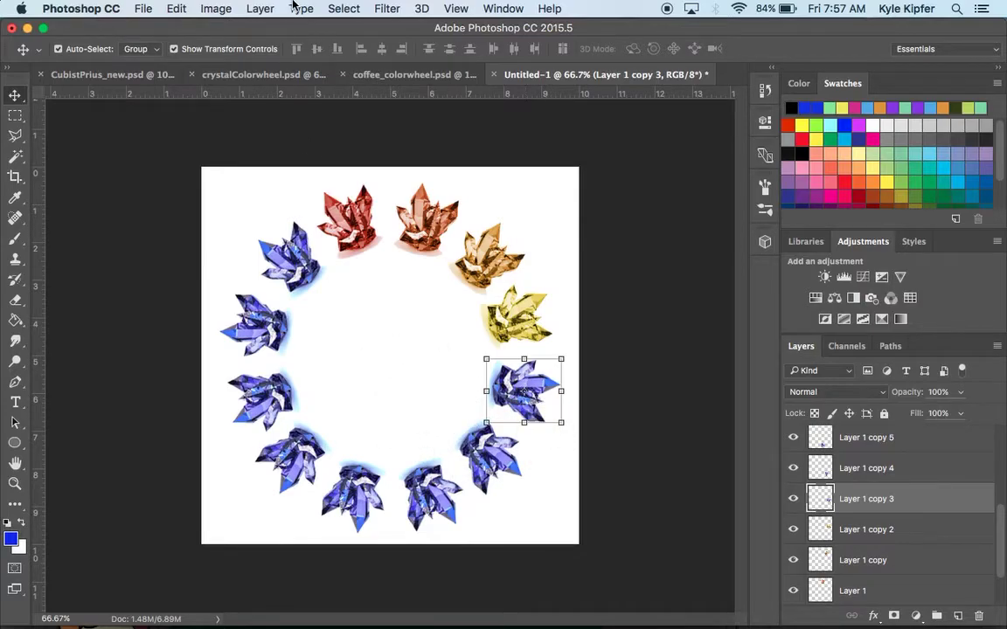
click(205, 8)
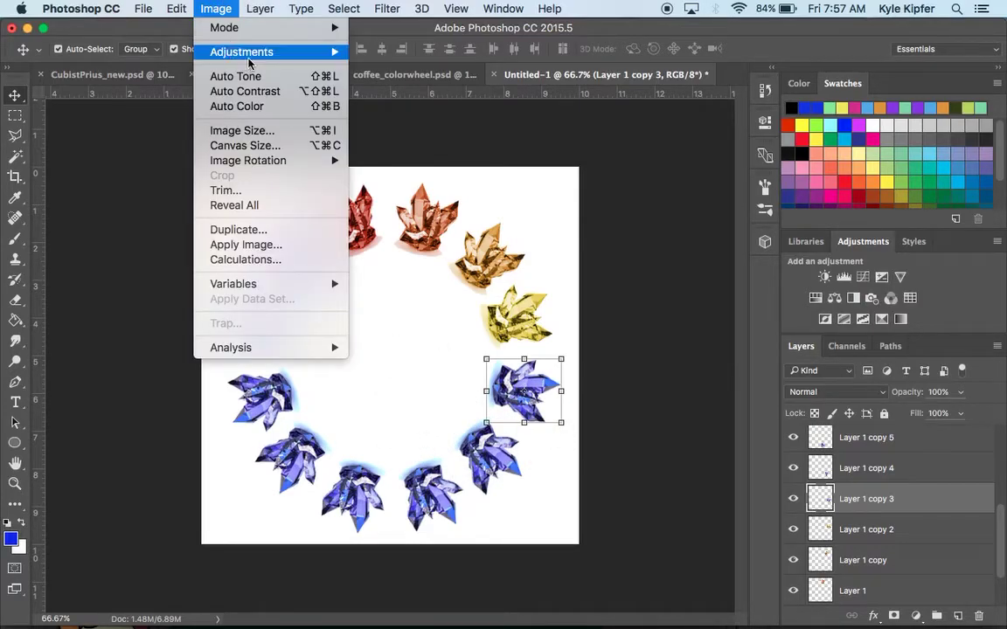
mouse_move(227, 51)
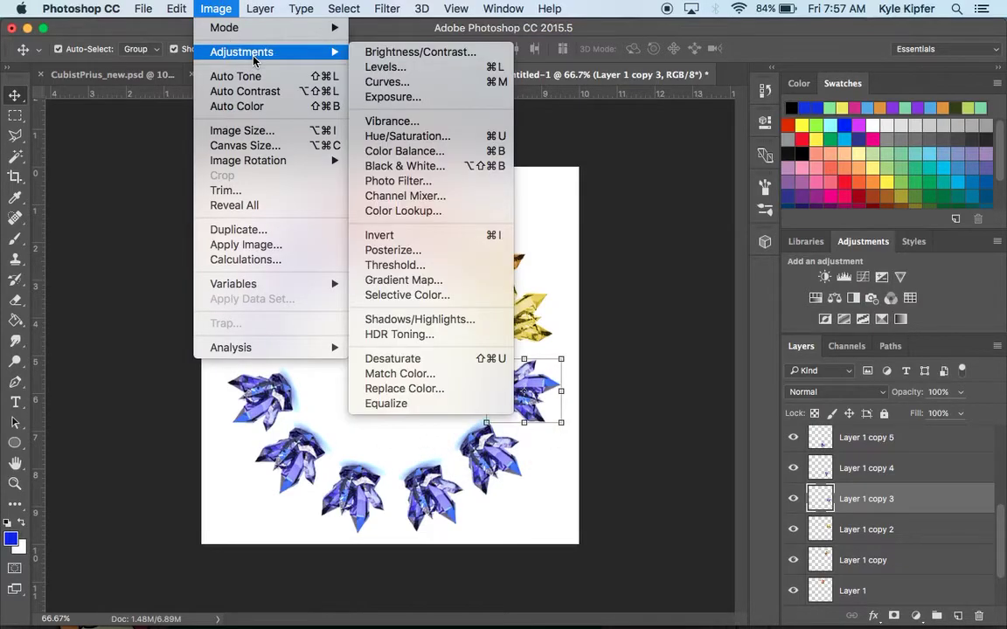
click(439, 138)
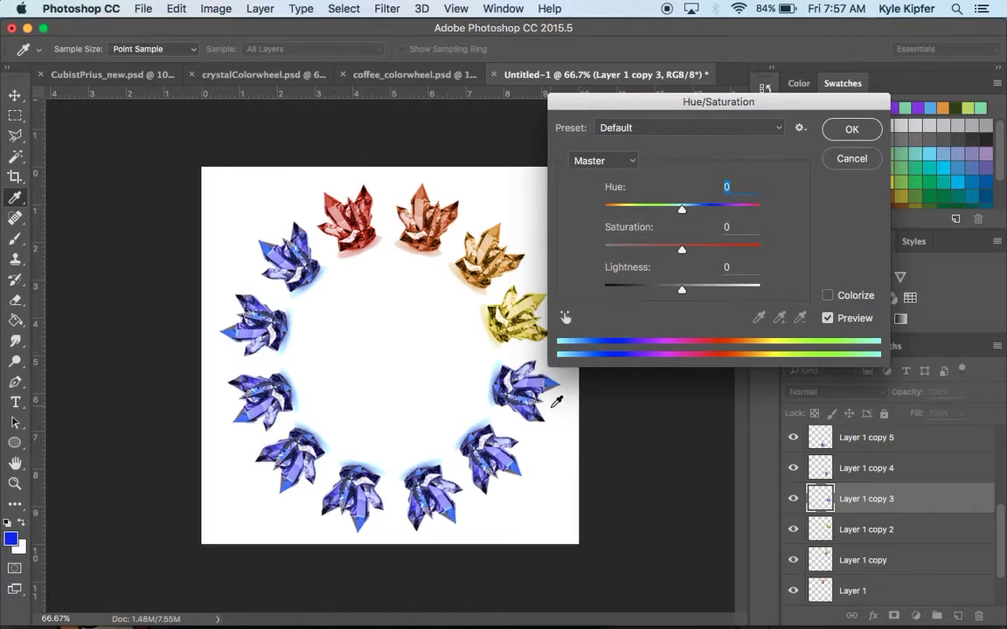
drag(683, 213, 635, 218)
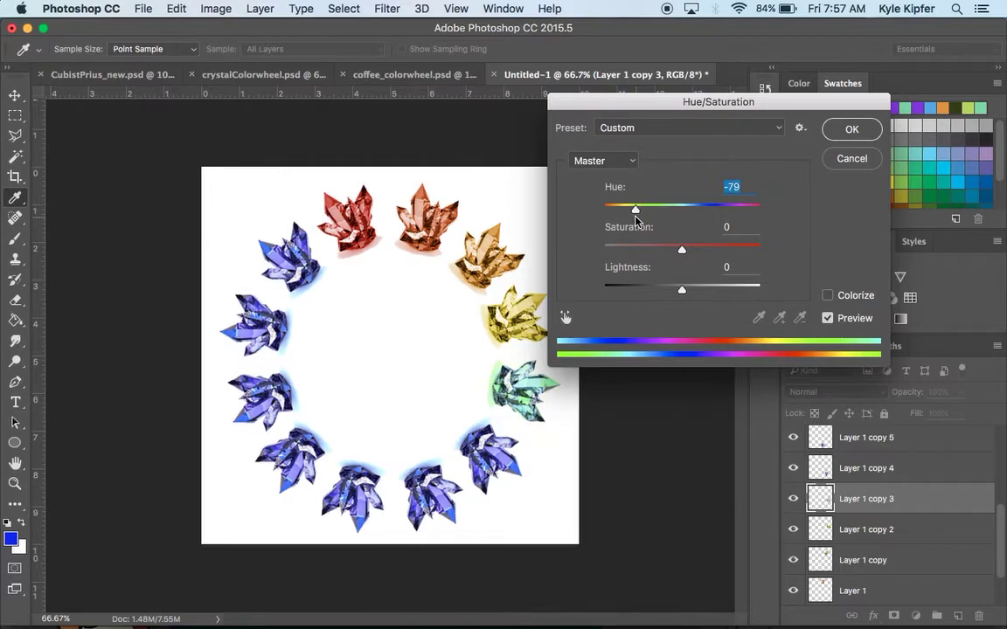
click(827, 296)
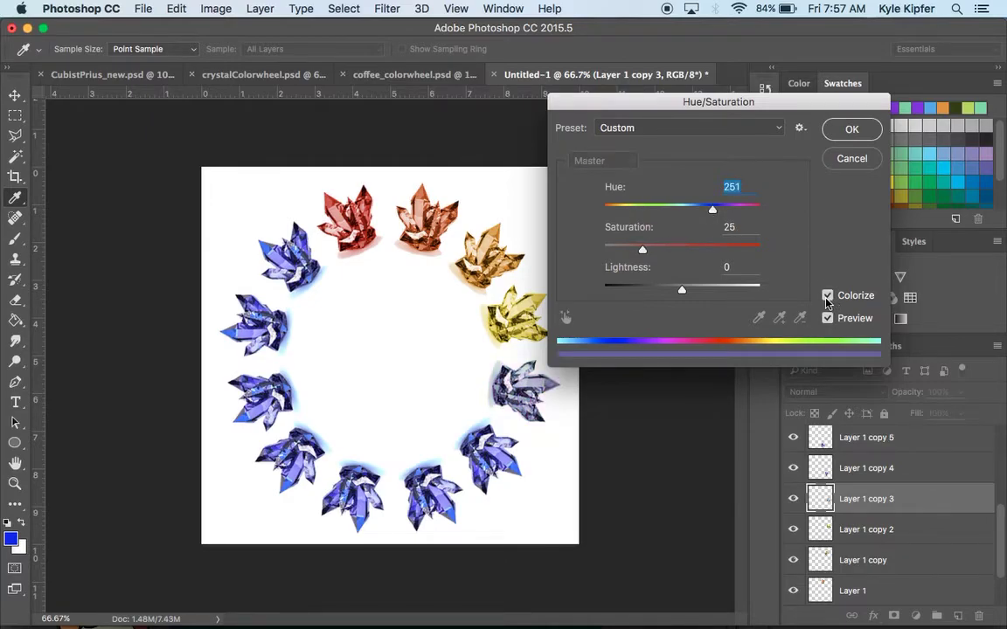
drag(644, 251, 721, 255)
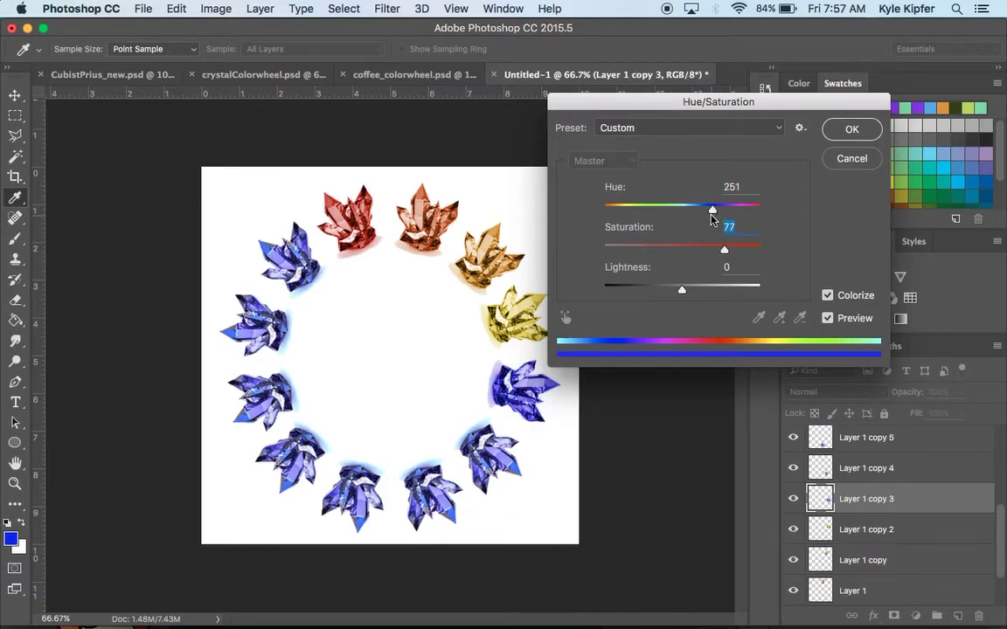
drag(713, 208, 639, 217)
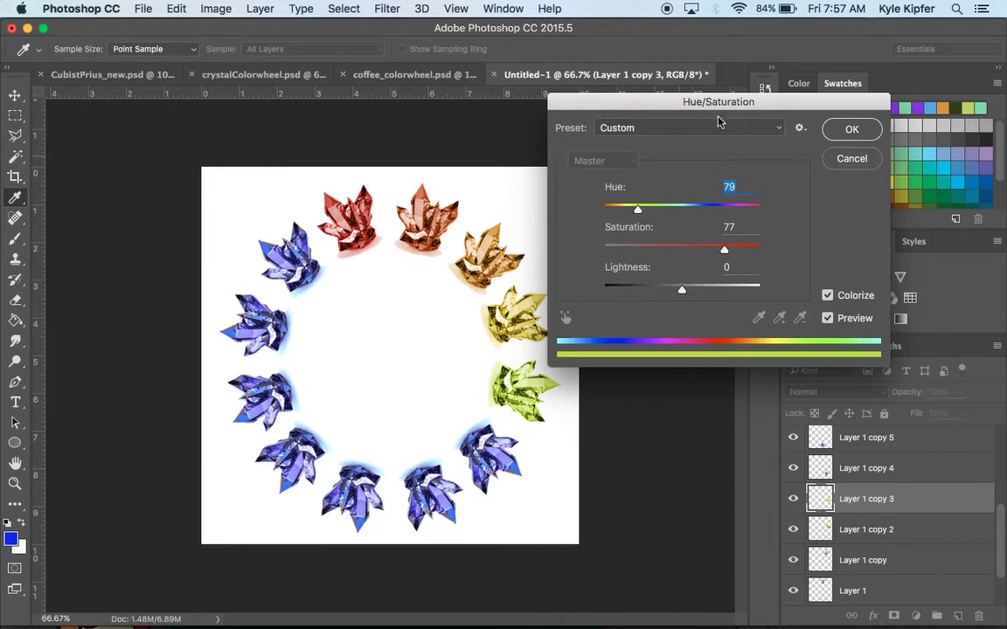
click(851, 129)
key(v)
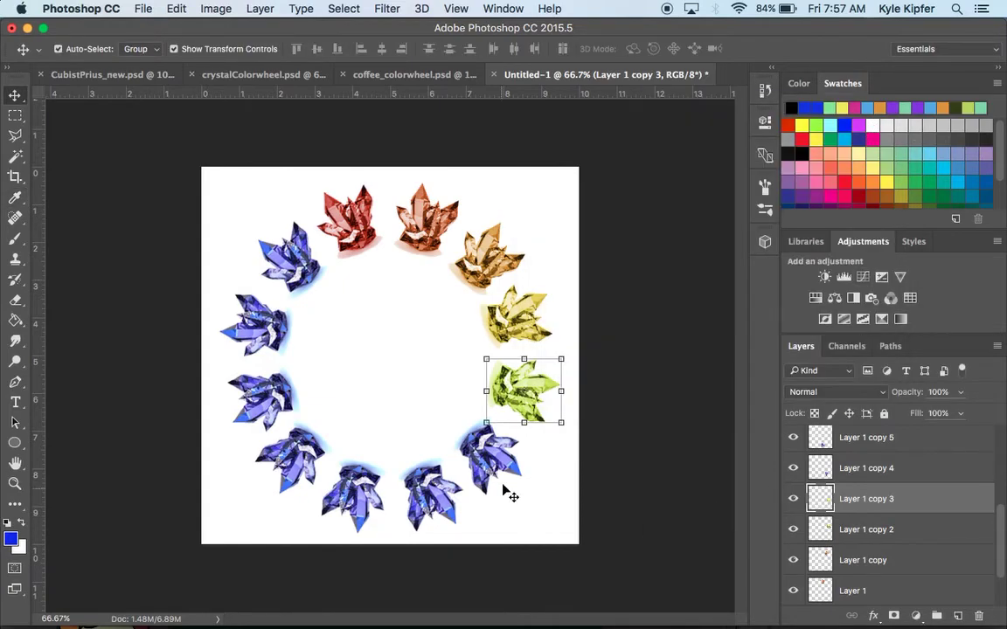
Colorize the next crystal clockwise after the yellow-green one green using Hue/Saturation, with hue about 124 and saturation 77, and deselect.
click(472, 446)
click(213, 8)
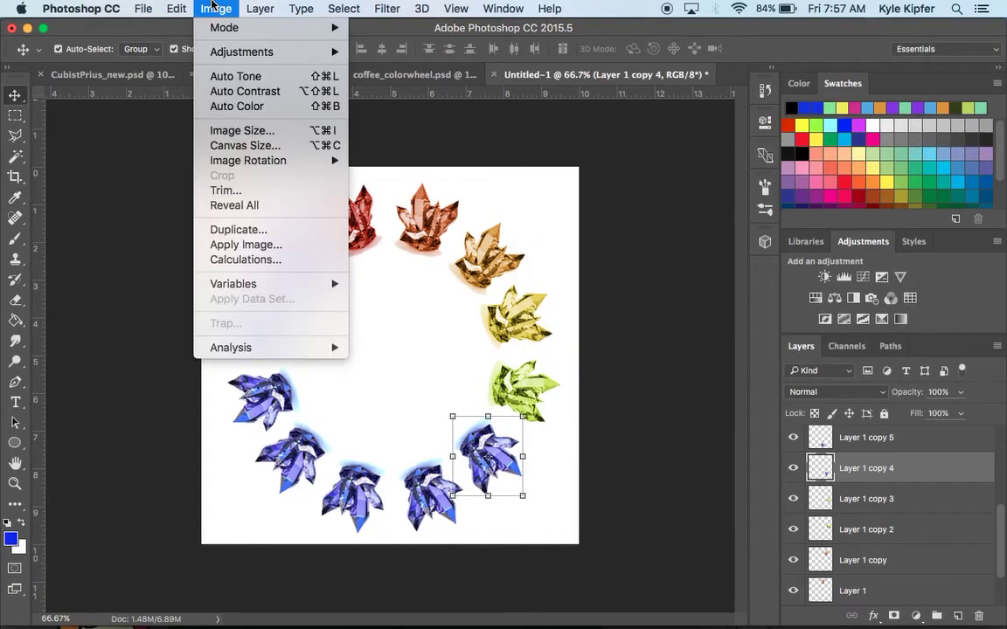
mouse_move(253, 54)
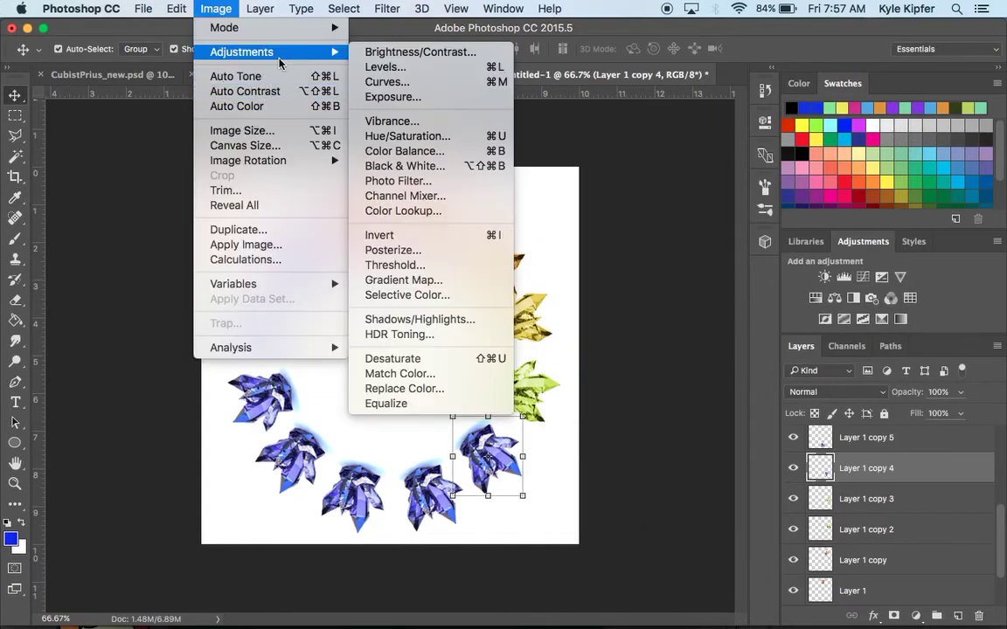
click(453, 138)
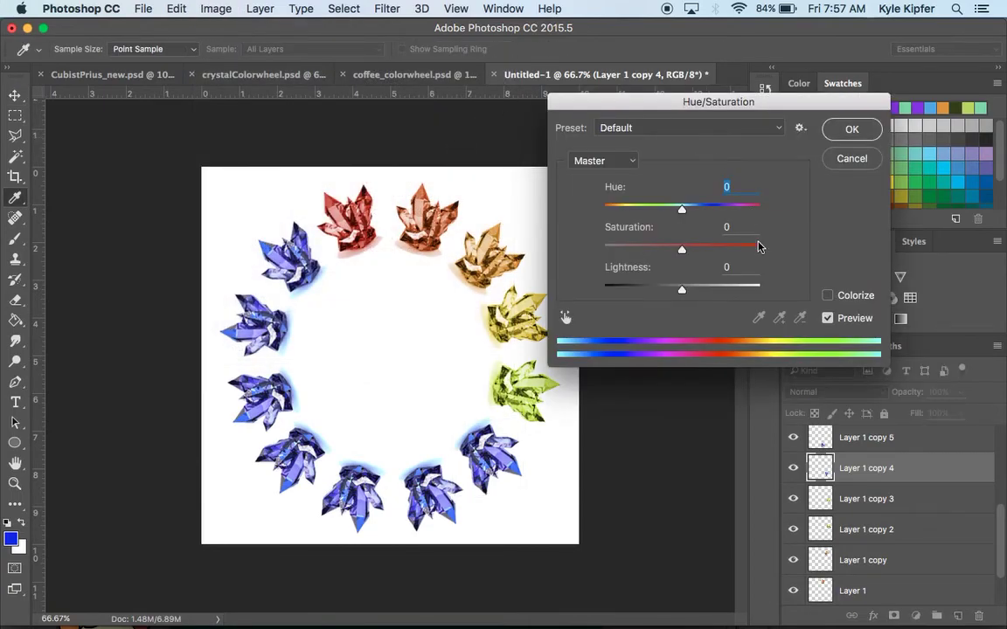
click(828, 295)
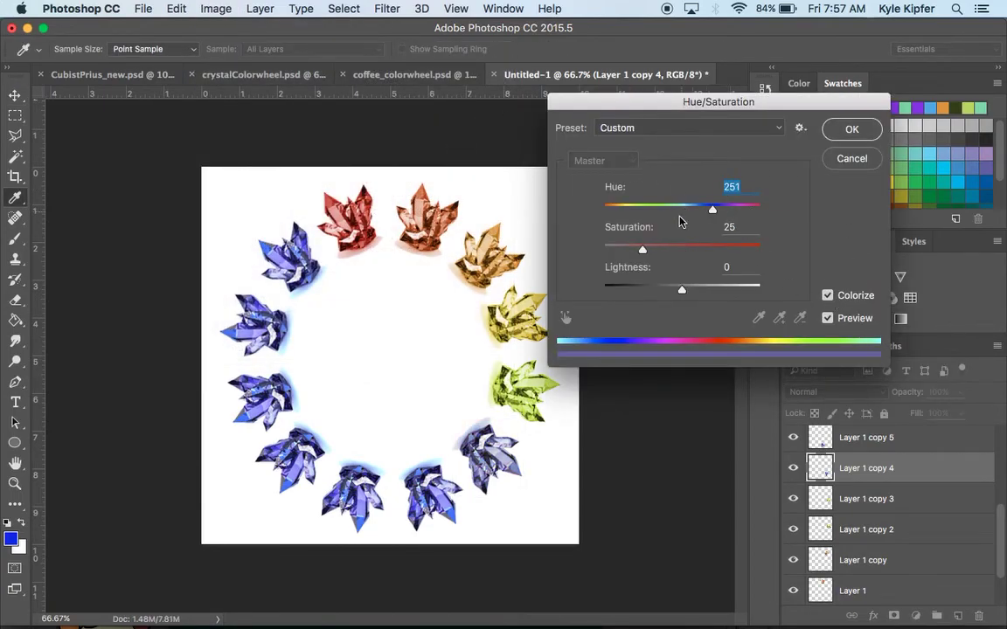
drag(639, 249, 723, 253)
drag(712, 210, 659, 217)
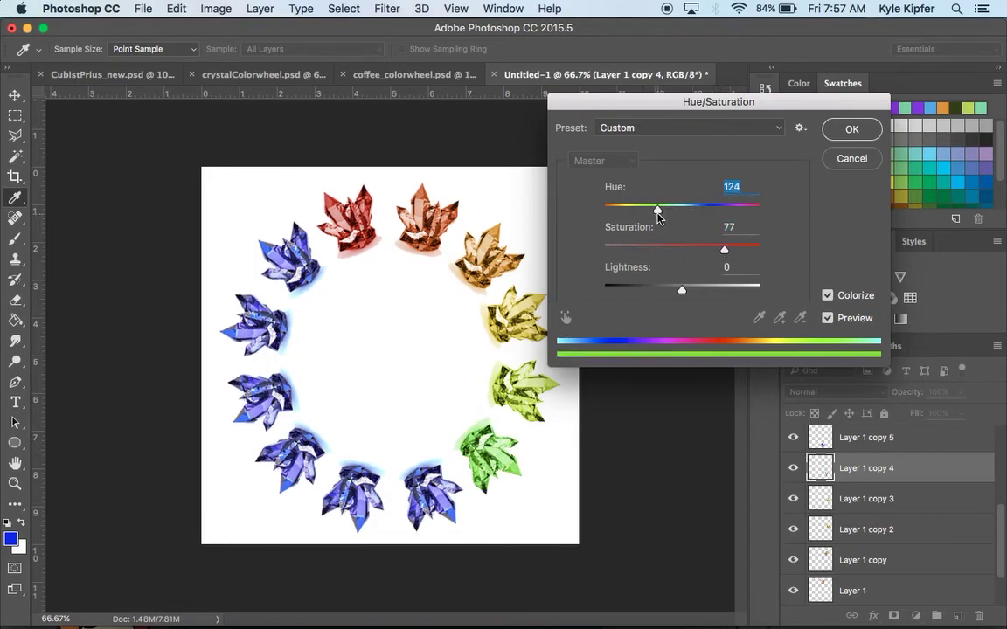
drag(658, 217, 660, 218)
click(839, 129)
key(v)
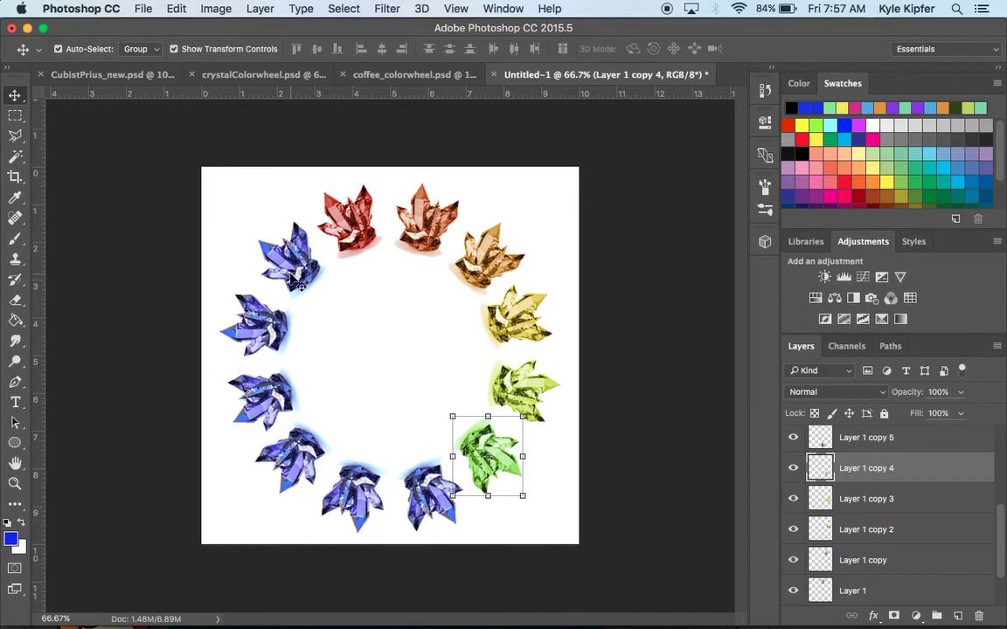
click(234, 196)
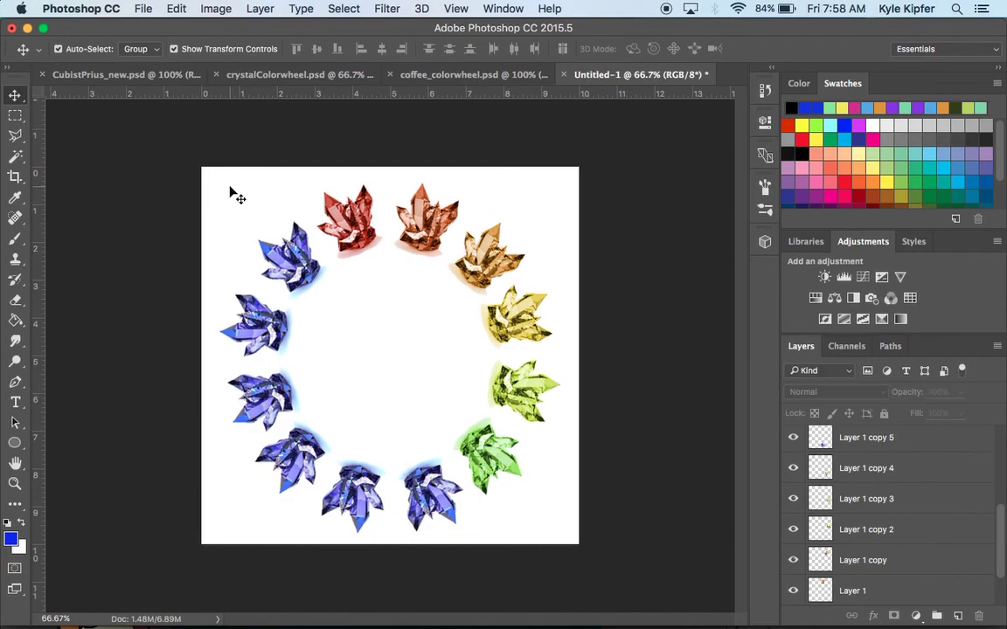
mouse_move(696, 589)
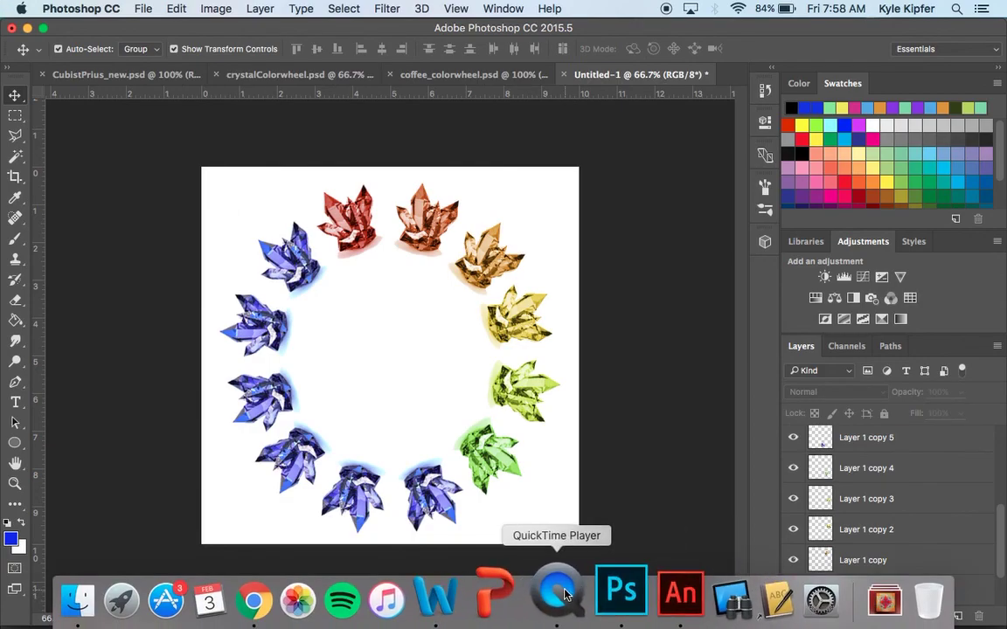